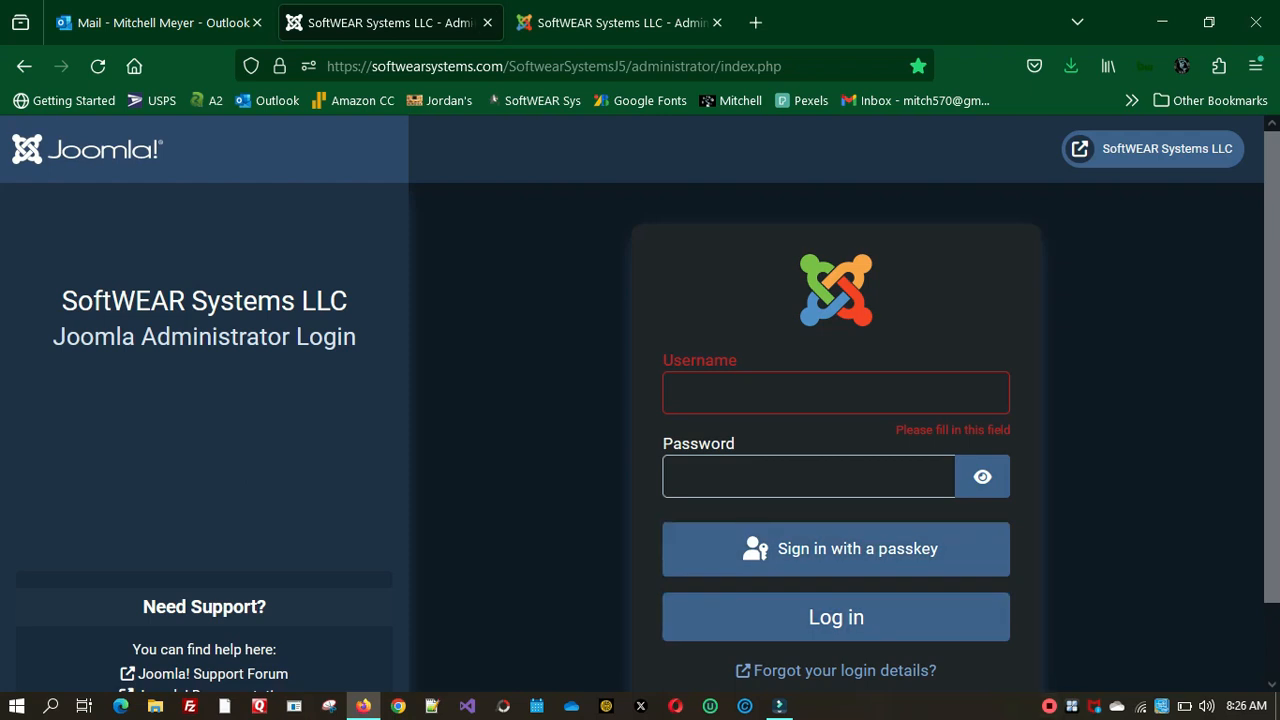
- Compare the administrator login pages of the Joomla 5 and Joomla 3 sites
key(ctrl+Tab)
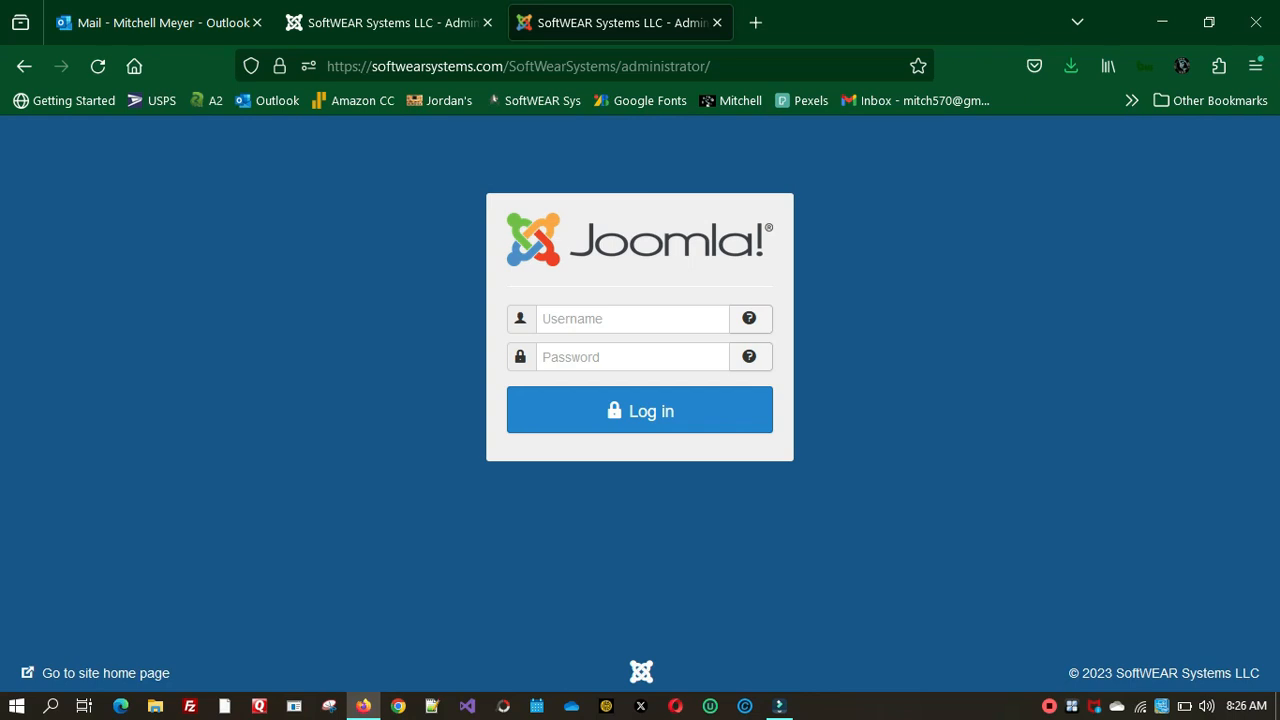
click(390, 23)
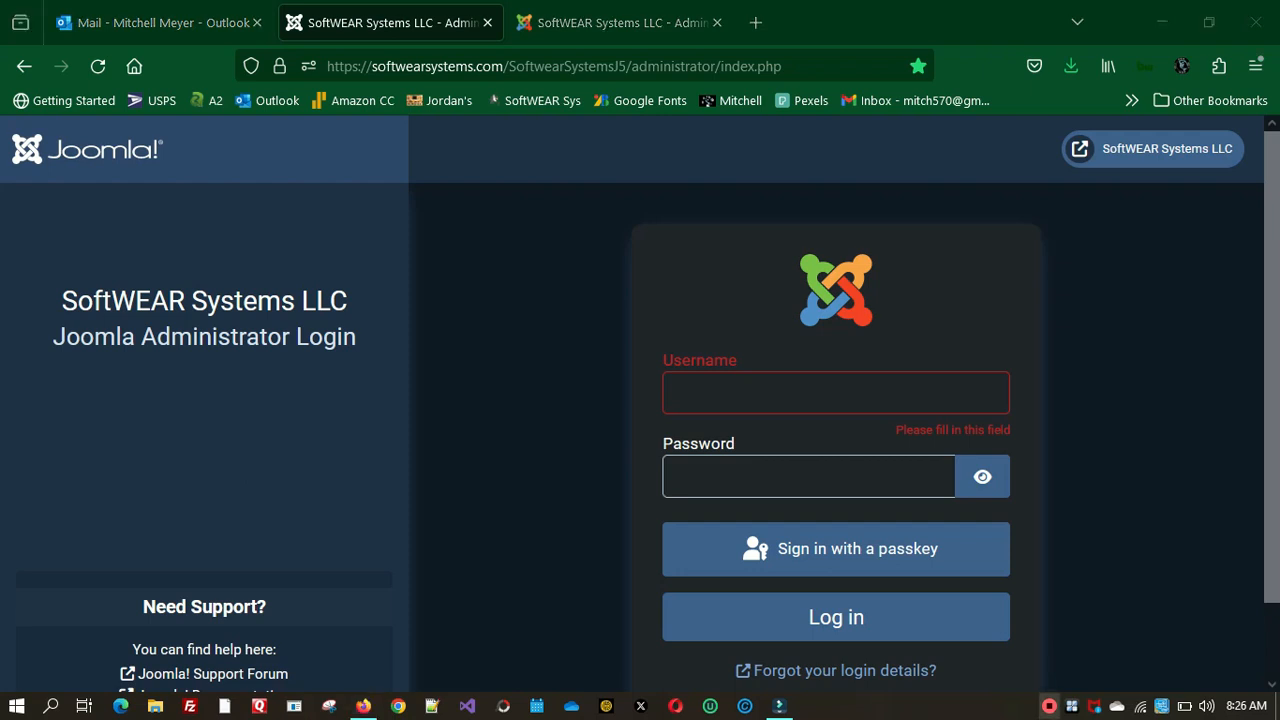
click(1049, 706)
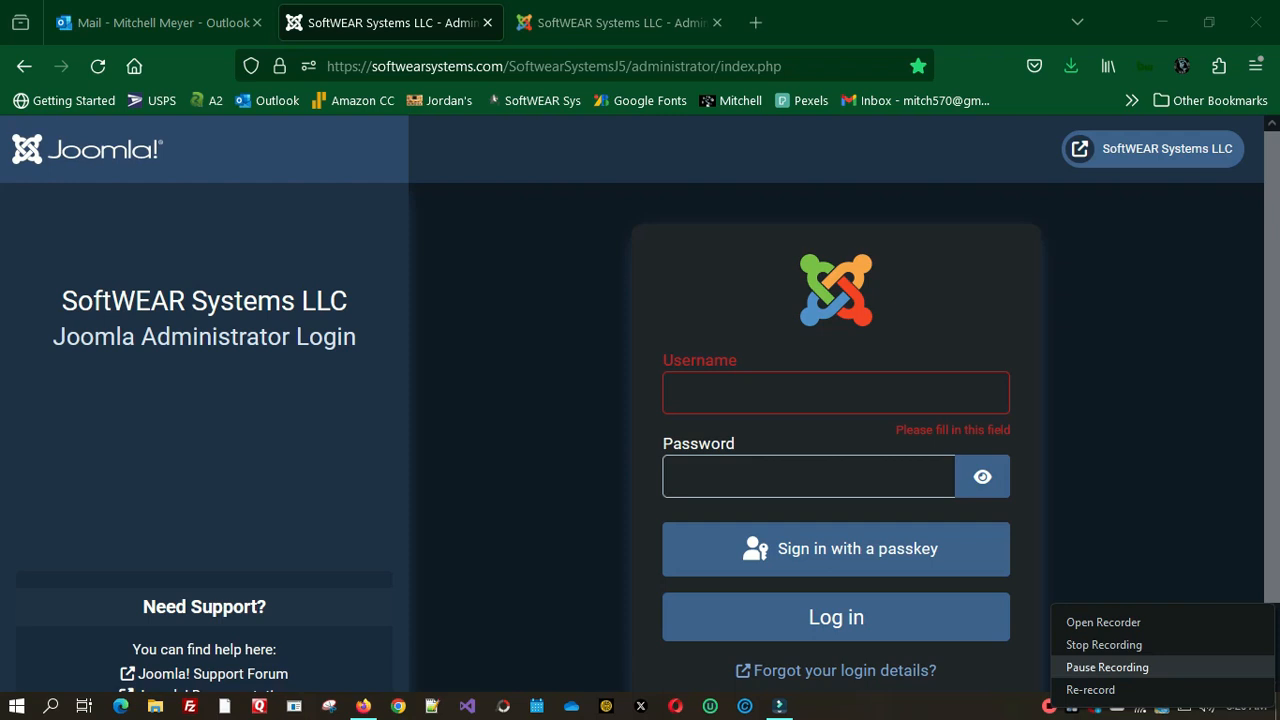
click(1107, 667)
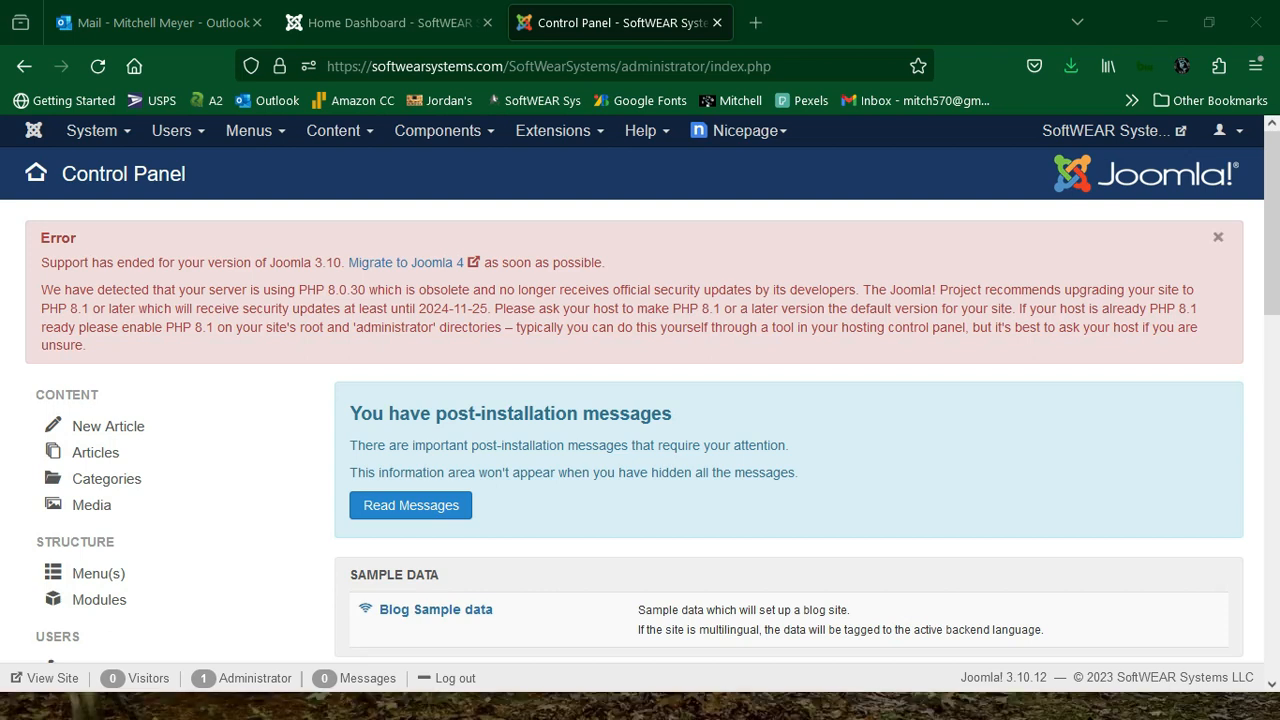
- Dismiss the error notice on the Joomla 3 Control Panel and review the Joomla 5 Home Dashboard
click(1218, 237)
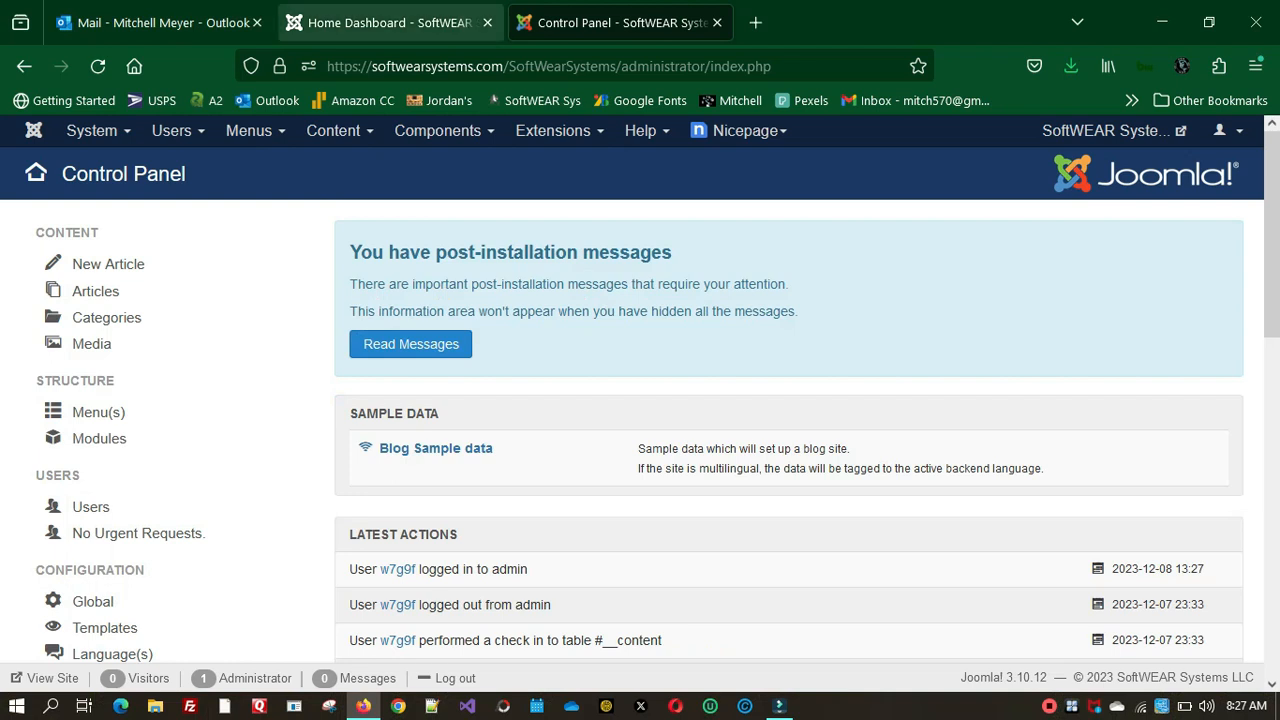
click(390, 22)
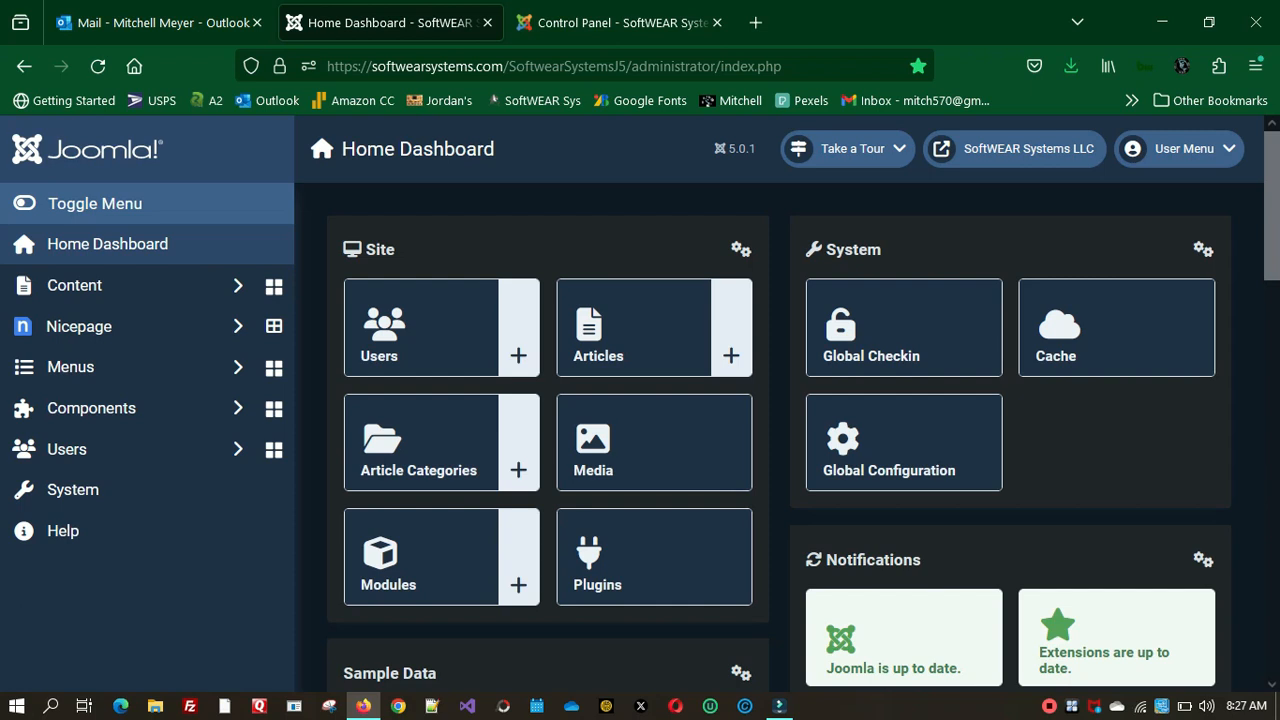
scroll(780, 400, down, 5)
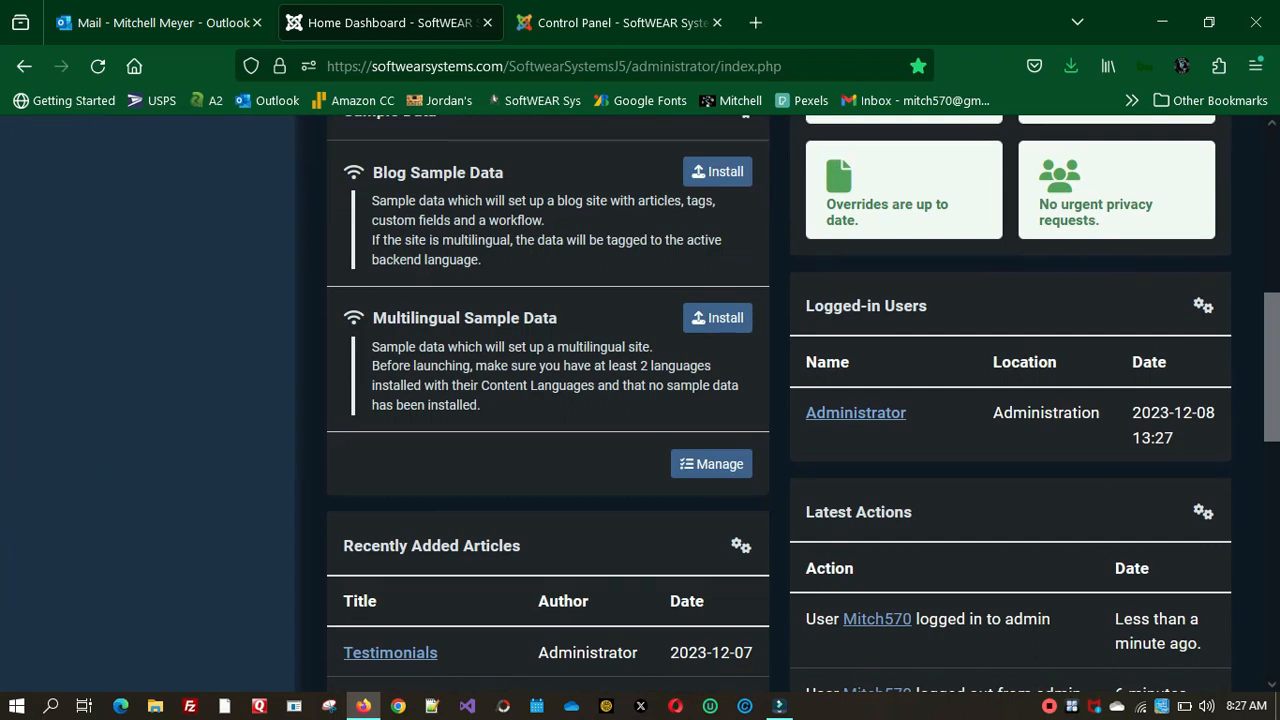
scroll(780, 400, down, 4)
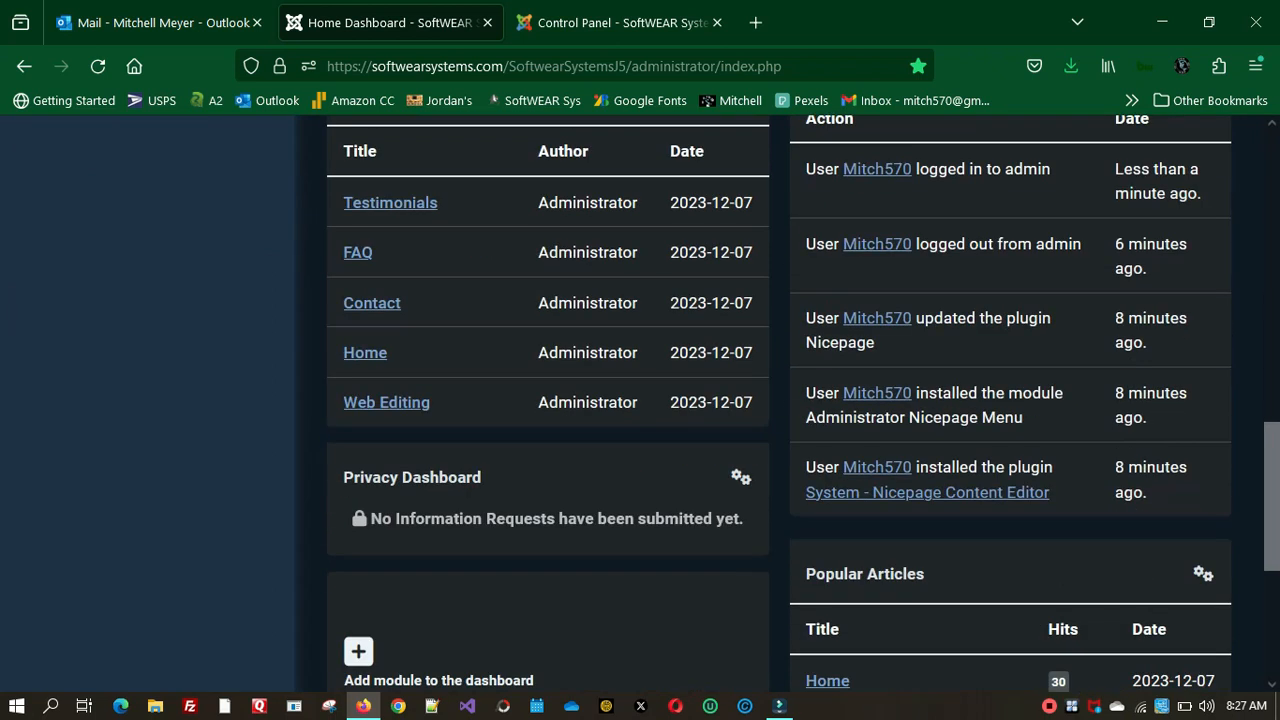
scroll(780, 400, up, 9)
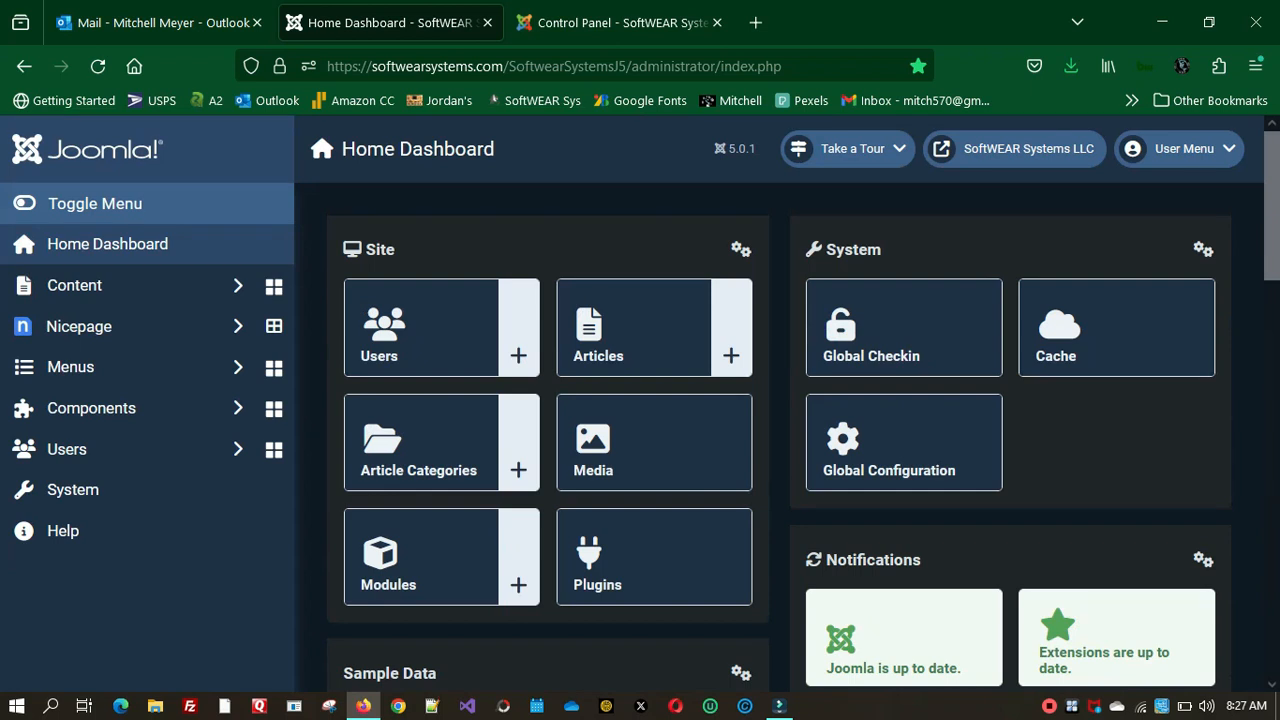
- Examine the popular and recently added articles on the Joomla 3 Control Panel
click(615, 22)
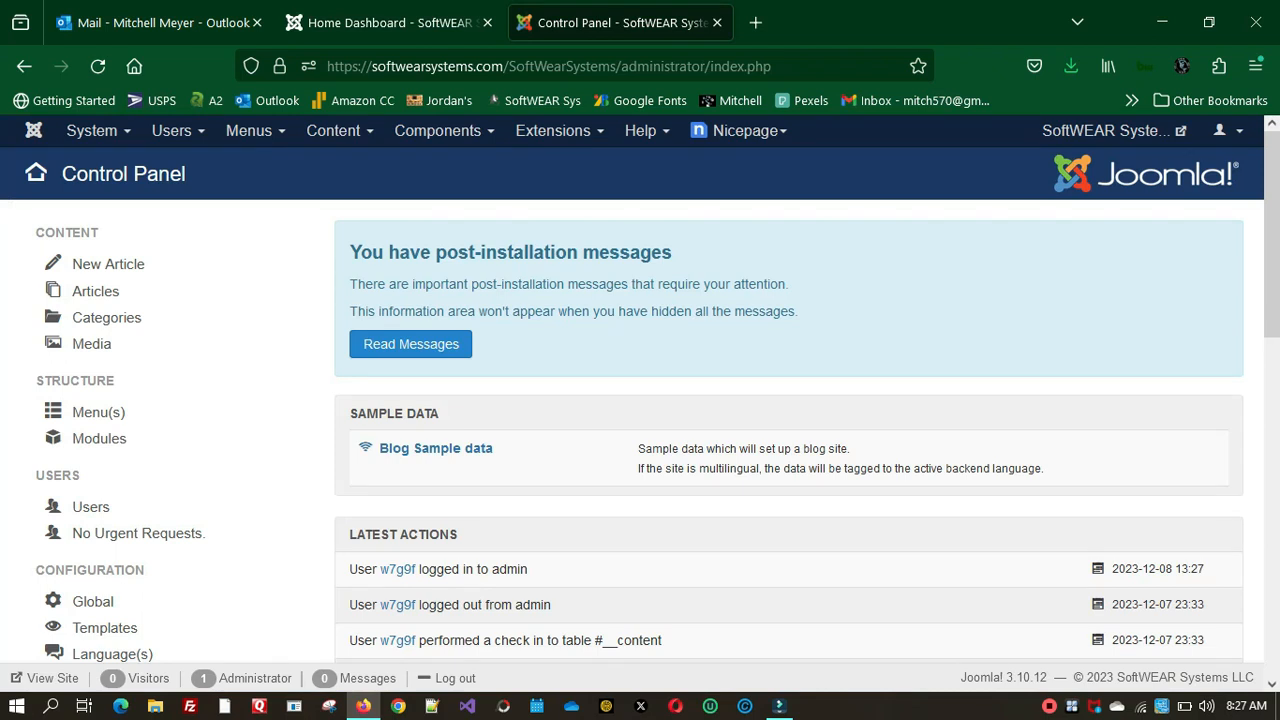
scroll(640, 400, down, 7)
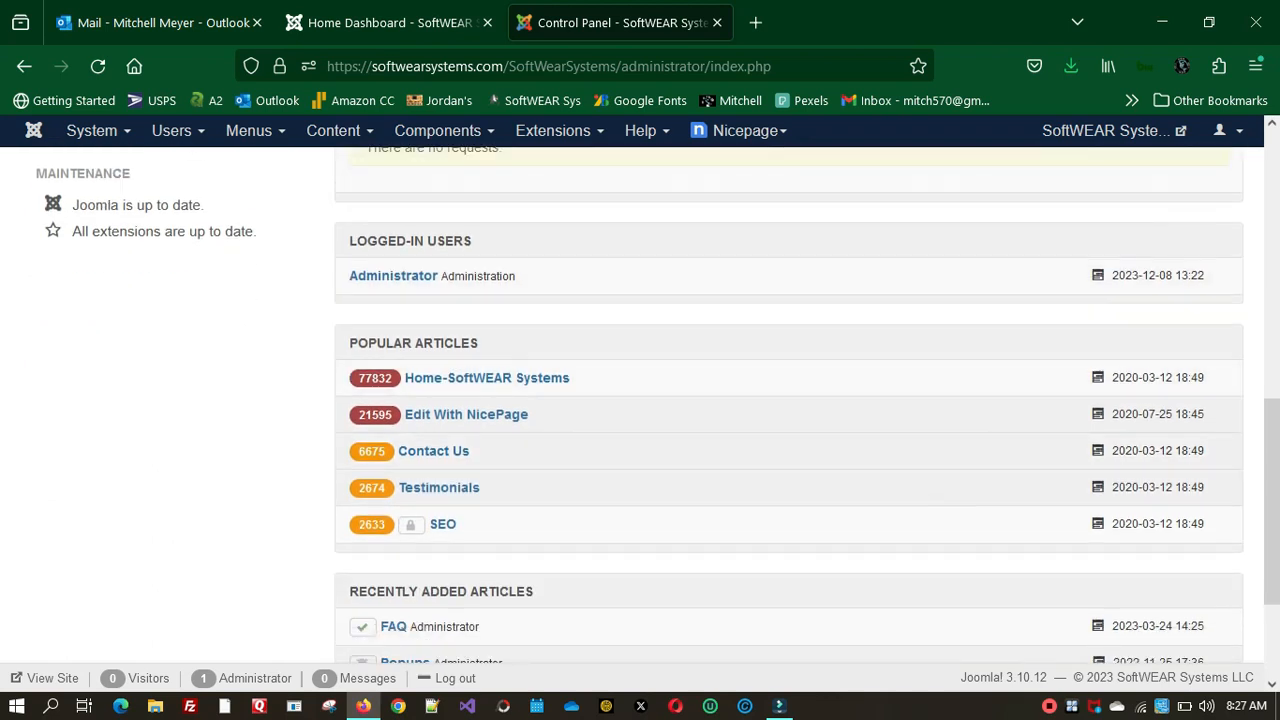
scroll(640, 400, down, 3)
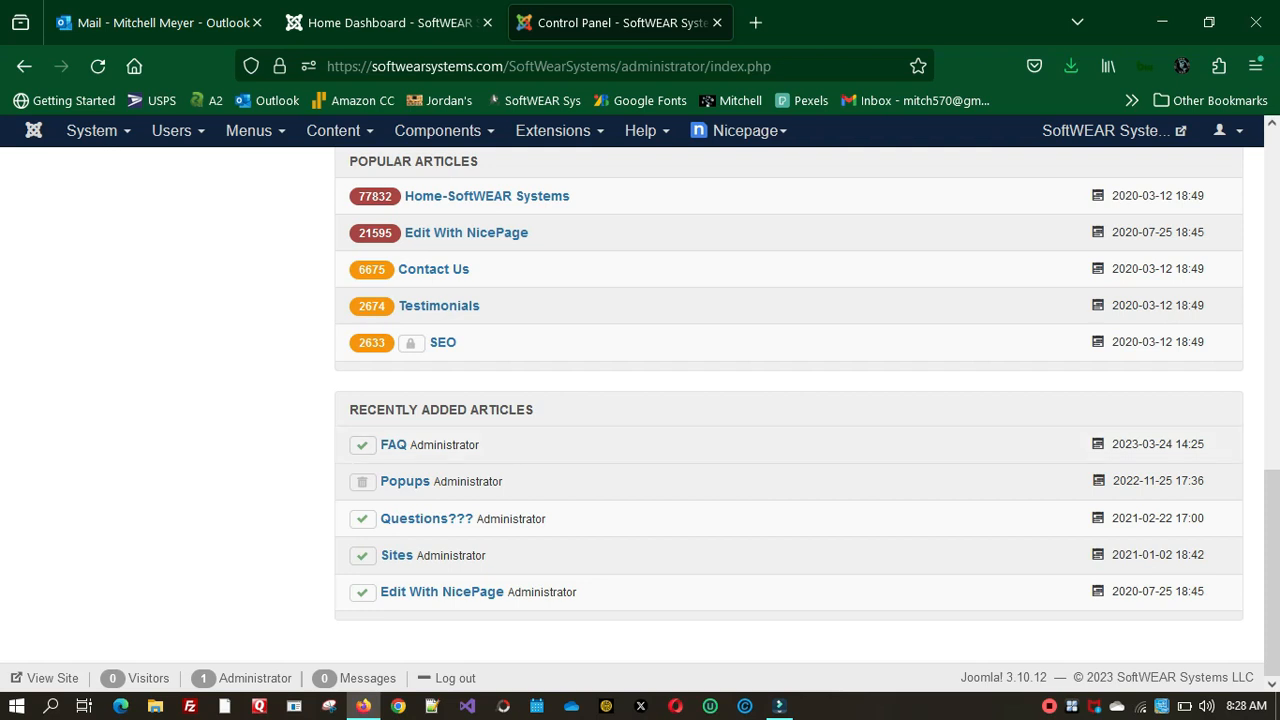
- Open the FAQ article for editing in the Joomla 5 administration and in the Joomla 3 administration
click(390, 22)
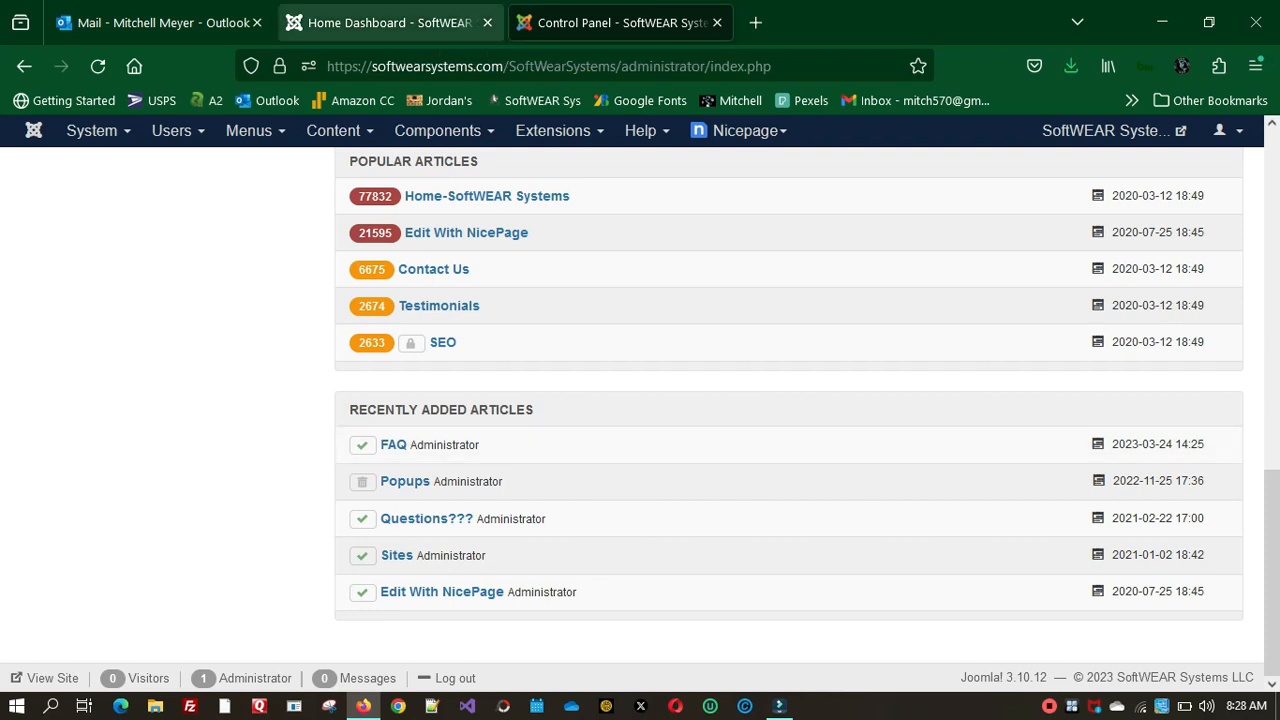
click(390, 22)
scroll(654, 442, down, 3)
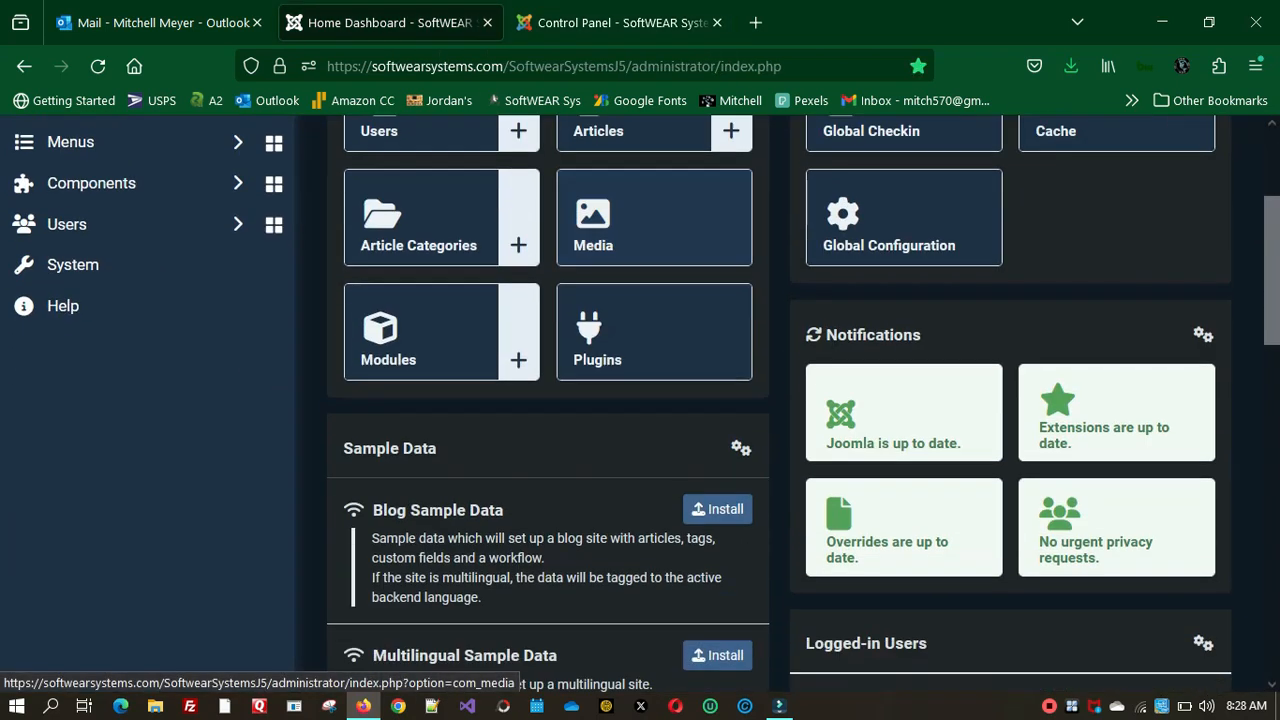
scroll(654, 230, down, 5)
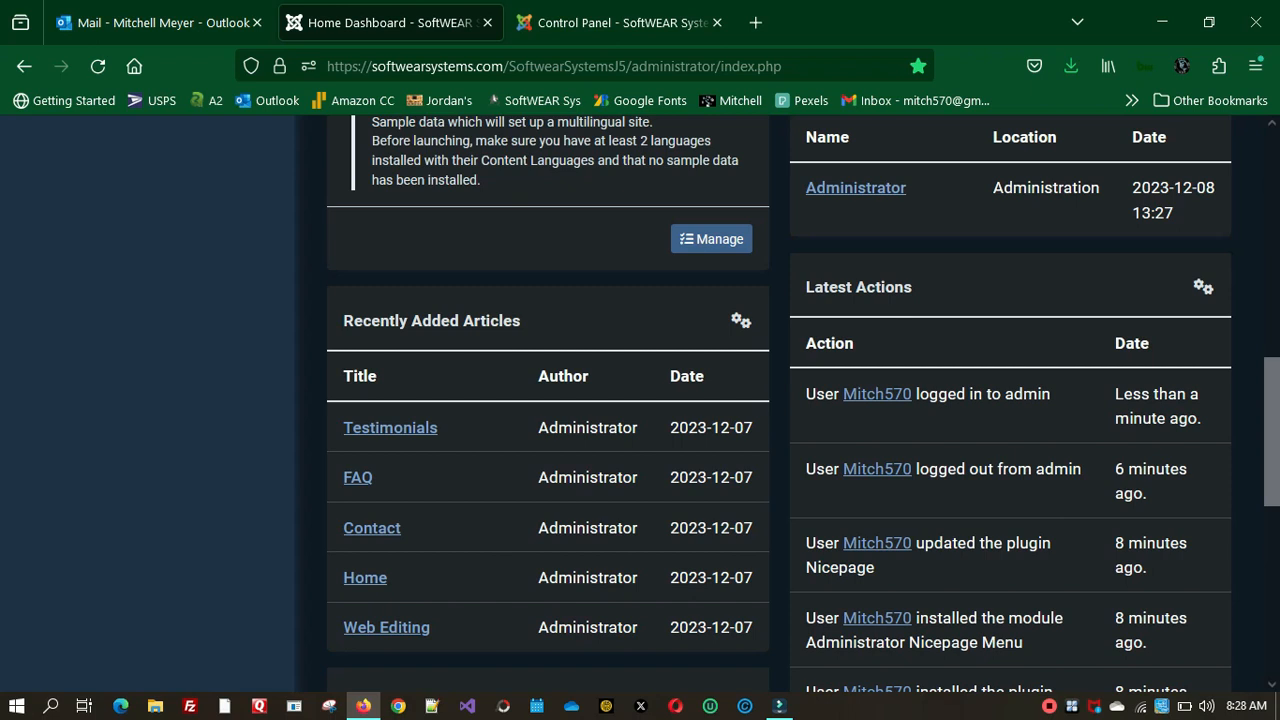
click(365, 578)
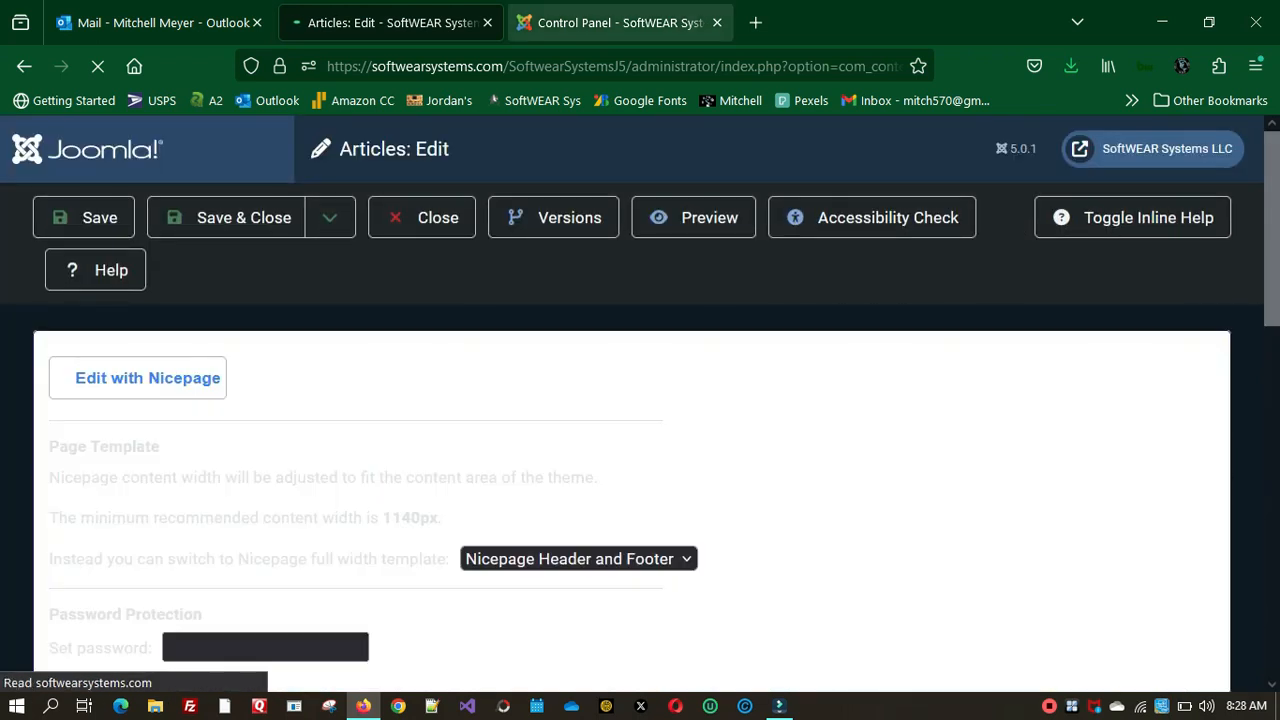
click(620, 23)
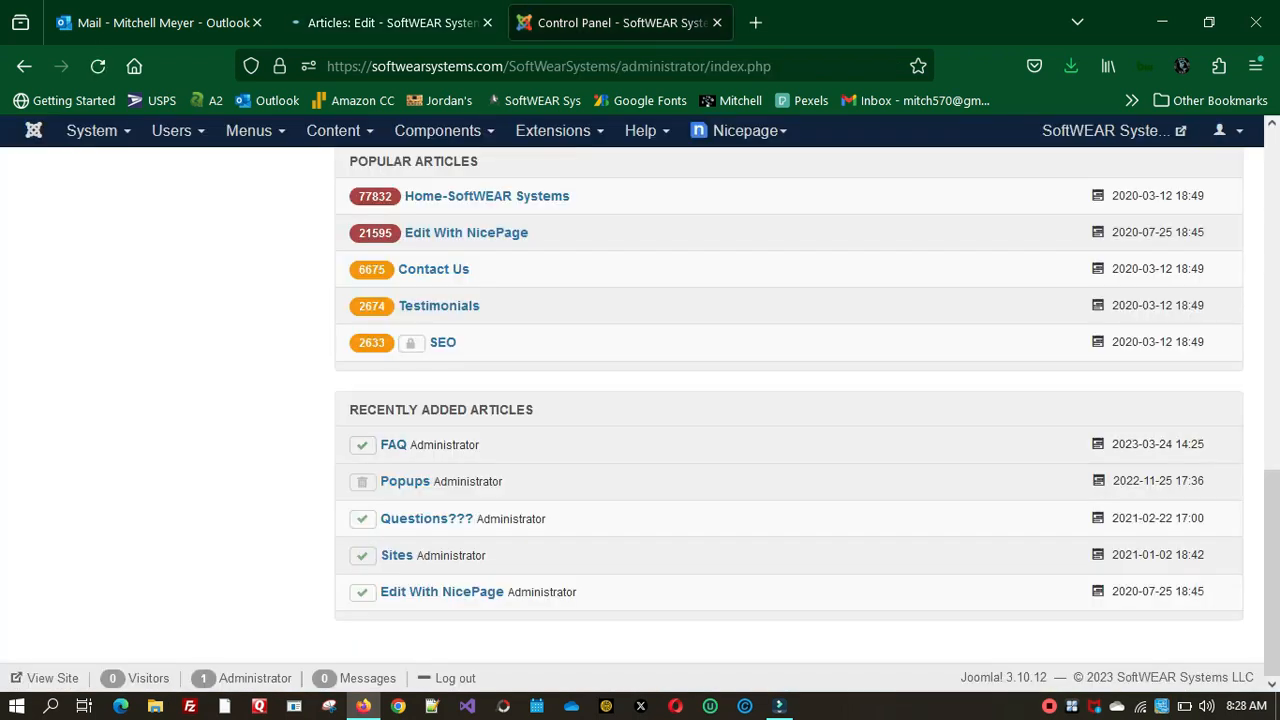
click(393, 445)
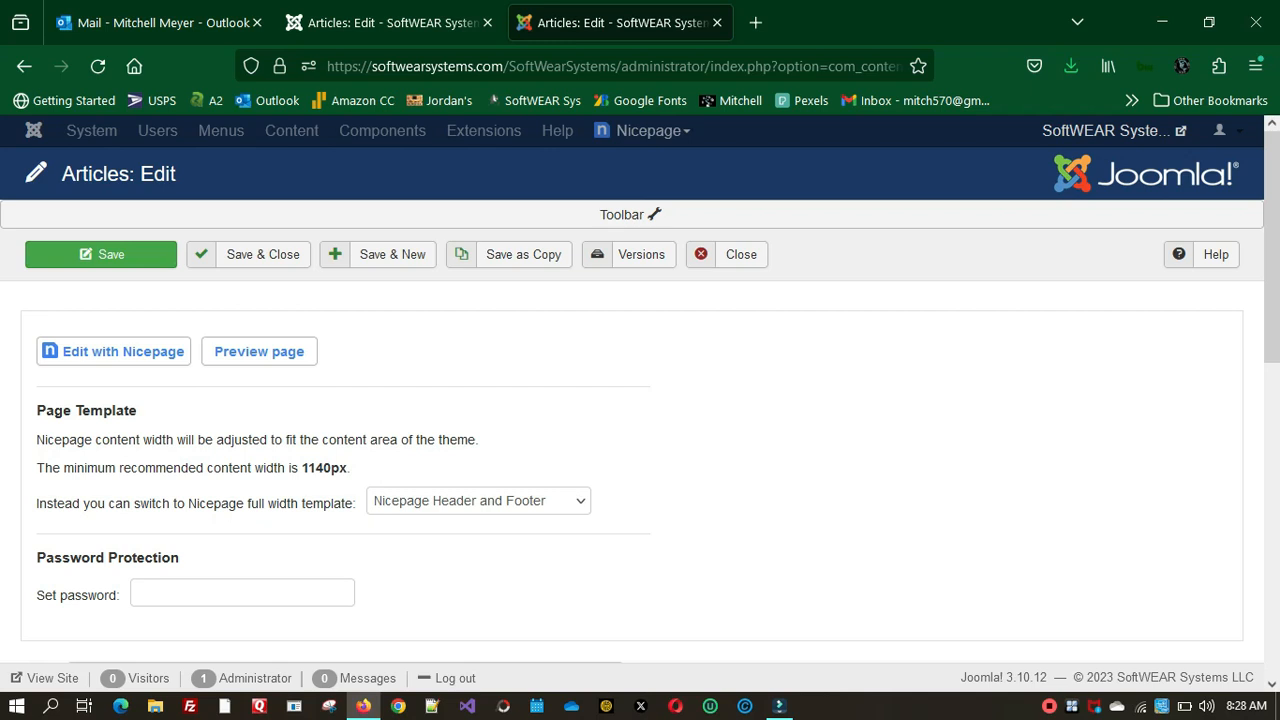
- Launch the Nicepage editor for the FAQ article on both the Joomla 5 and Joomla 3 sites
click(390, 22)
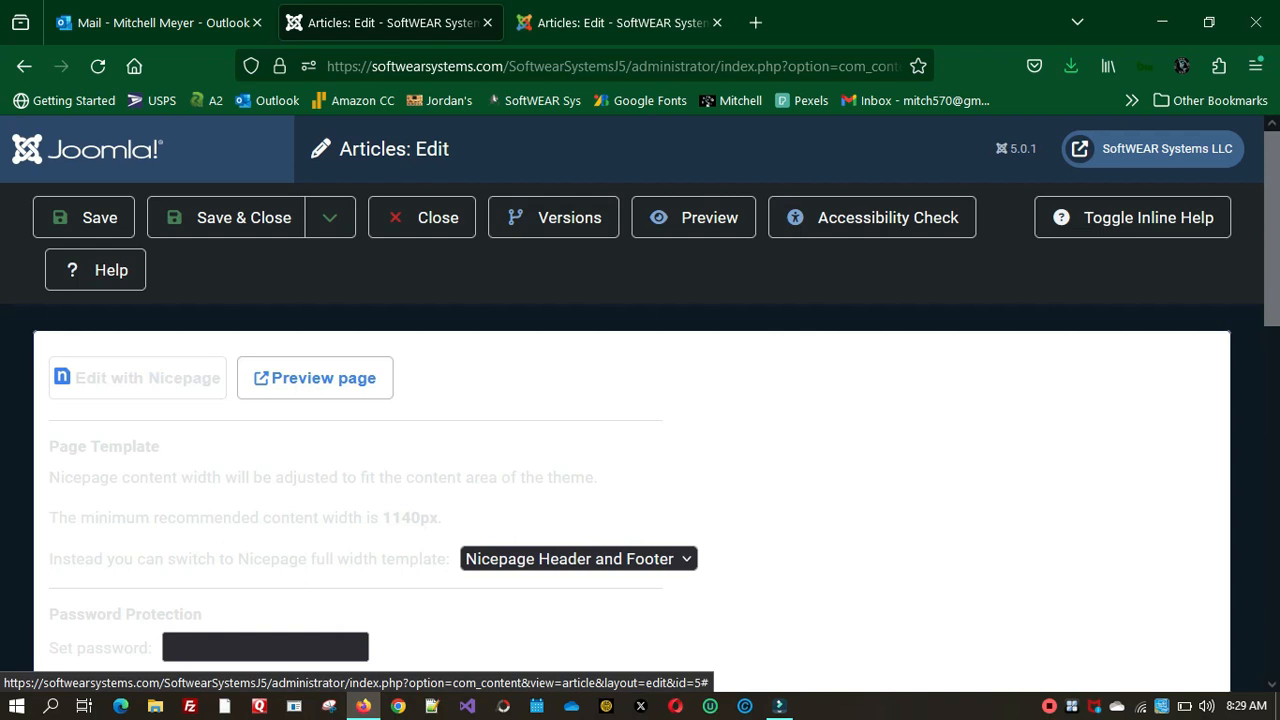
click(138, 378)
click(620, 22)
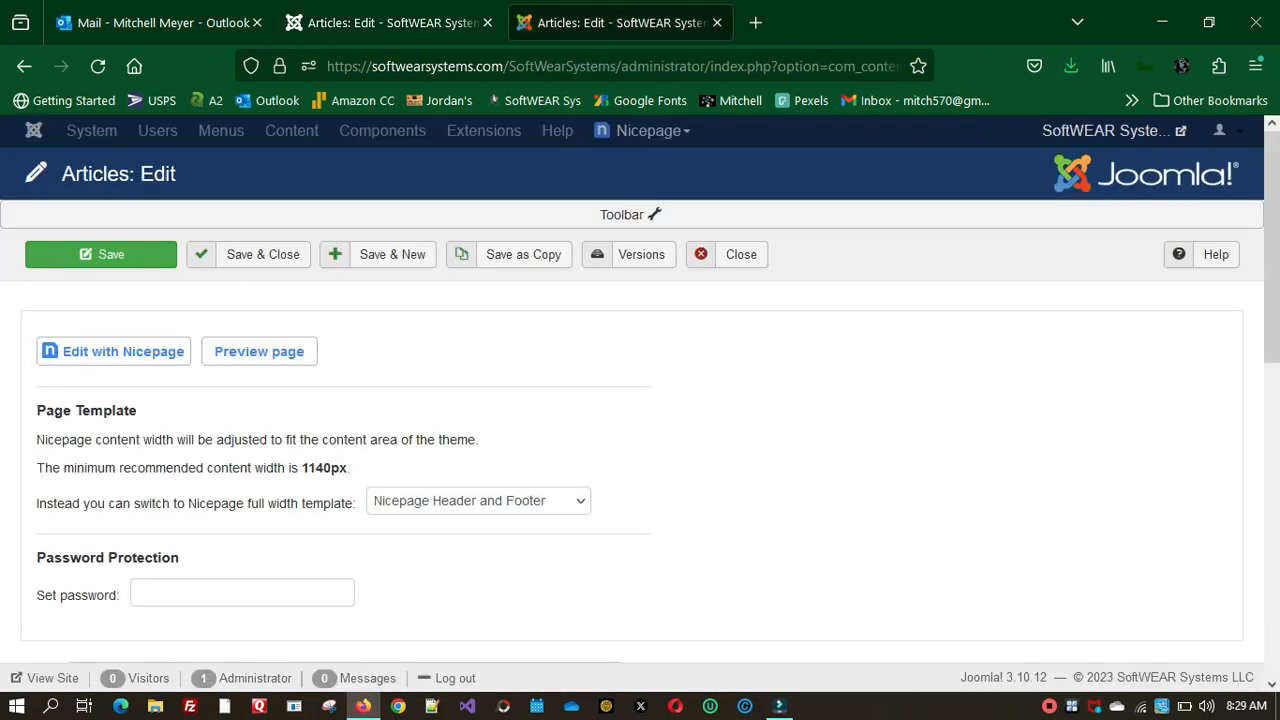
click(123, 351)
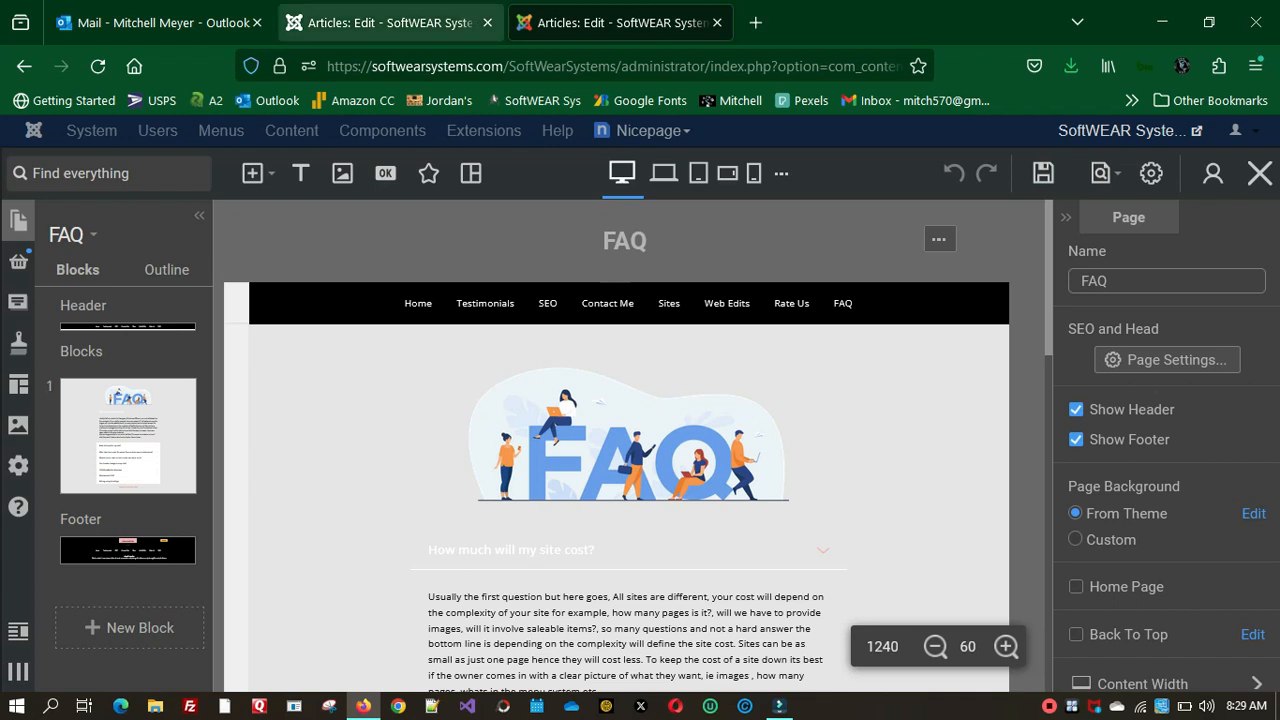
- Compare the two FAQ pages in Nicepage and inspect the Joomla 3 page's FAQ image and first accordion answer
click(385, 22)
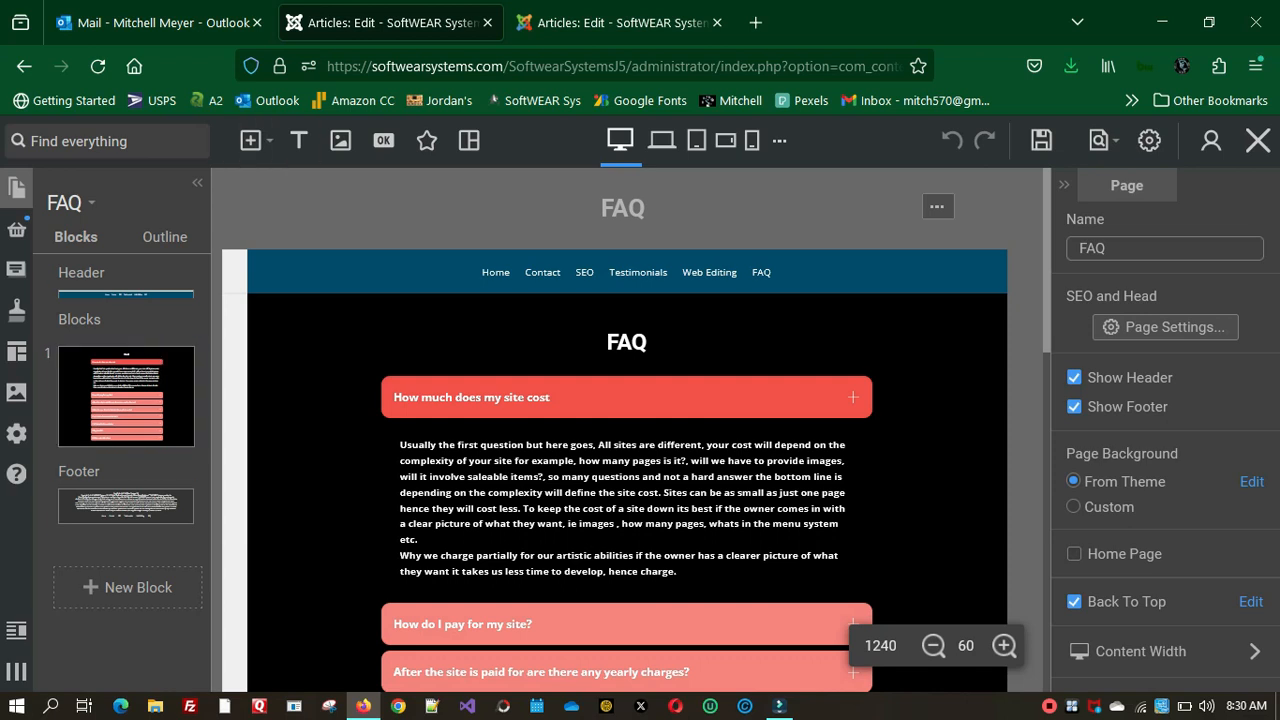
key(ctrl+Tab)
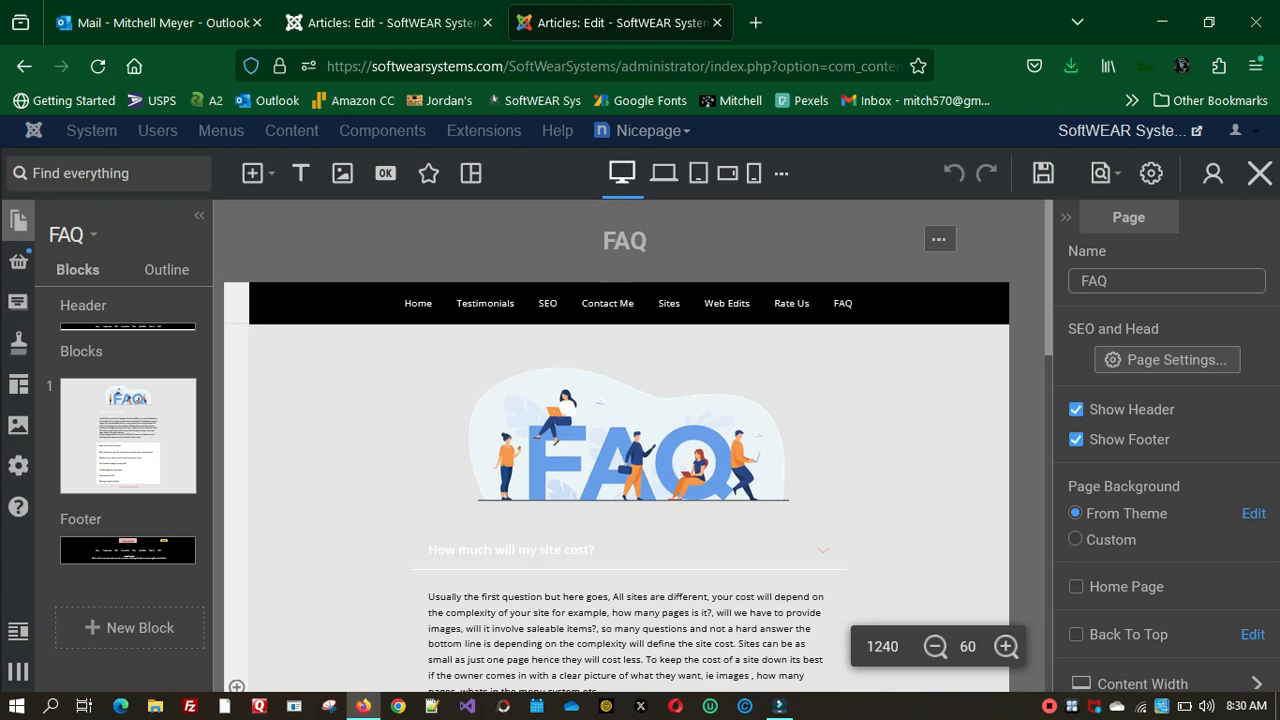
click(629, 450)
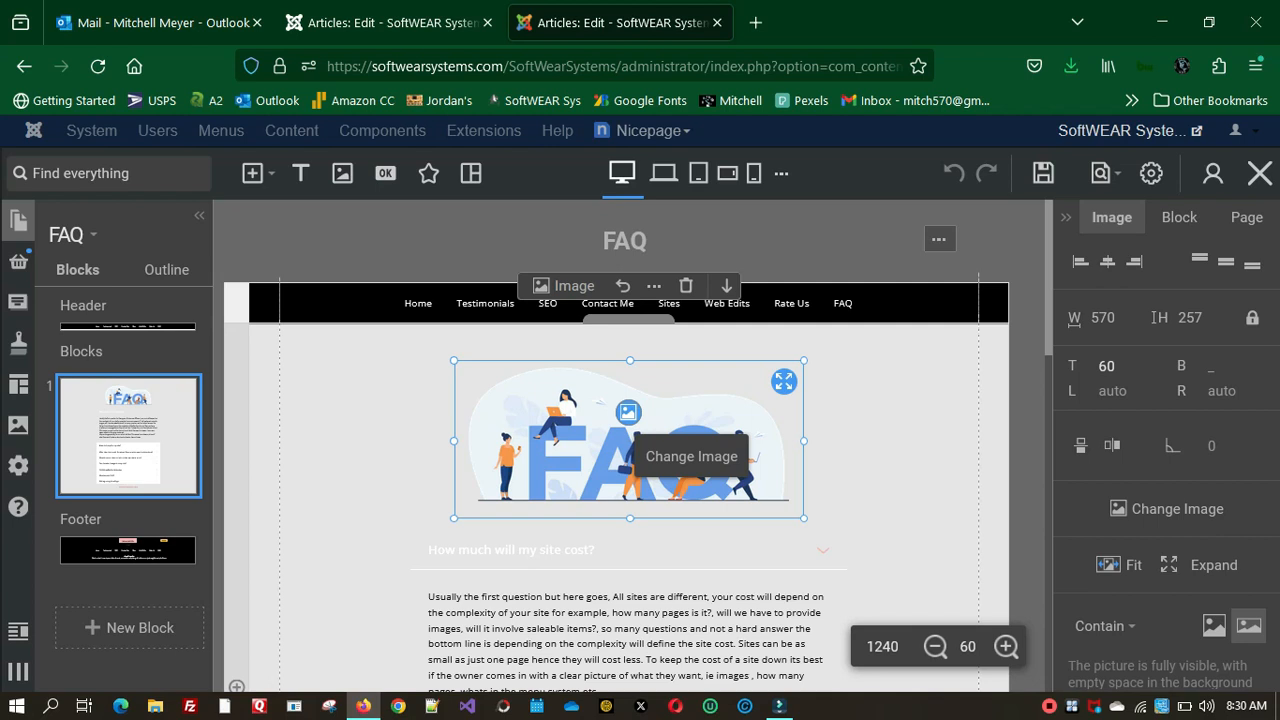
scroll(800, 420, down, 3)
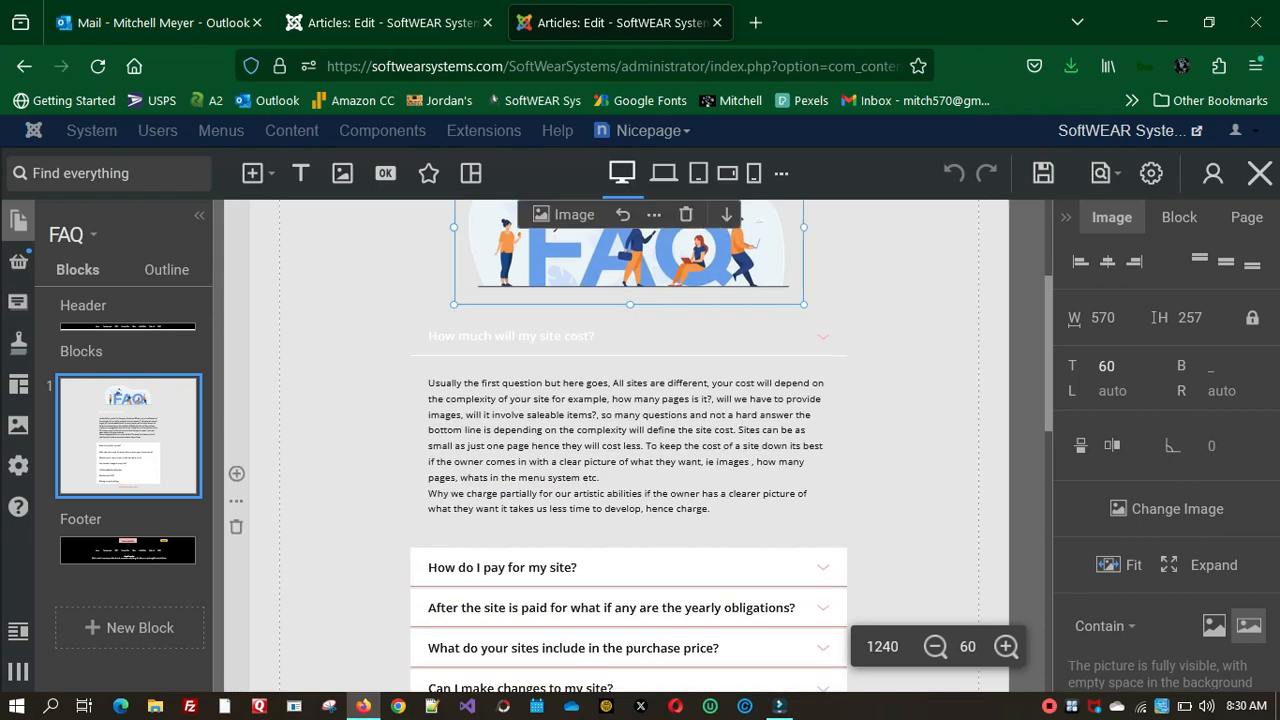
click(542, 466)
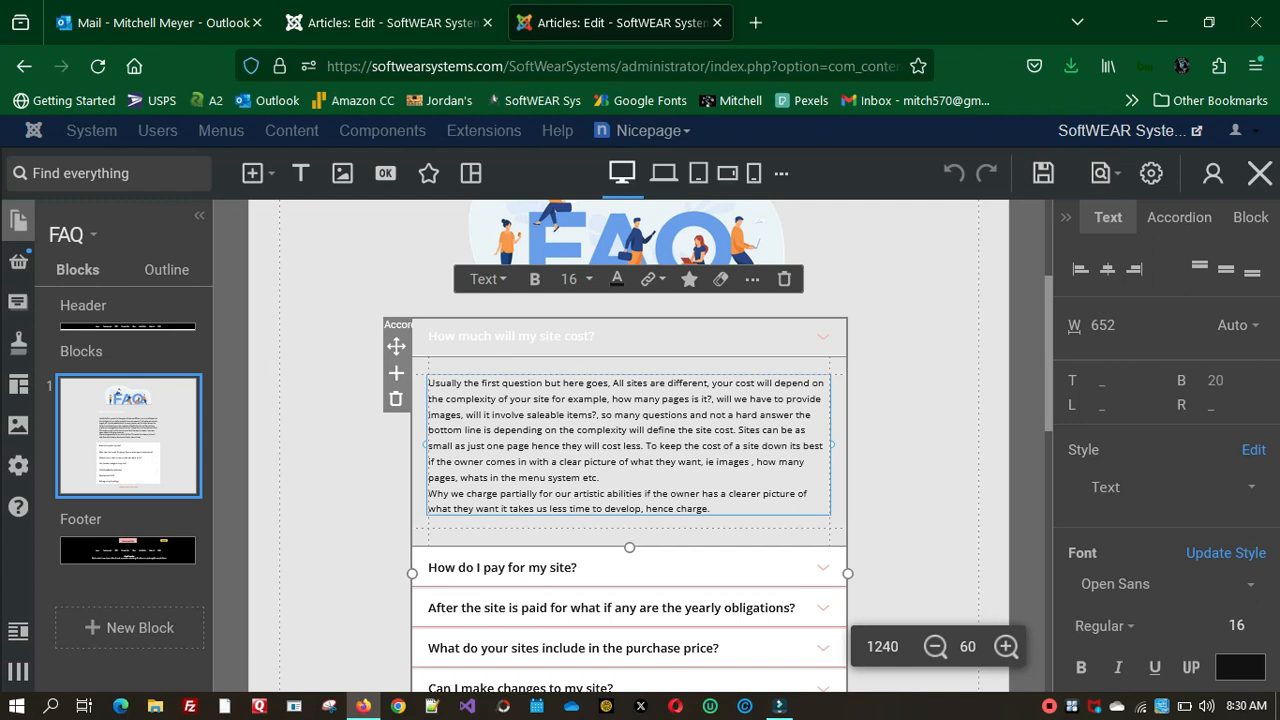
- Inspect the first accordion answer on the Joomla 5 FAQ page, along with its remaining questions and footer
click(390, 22)
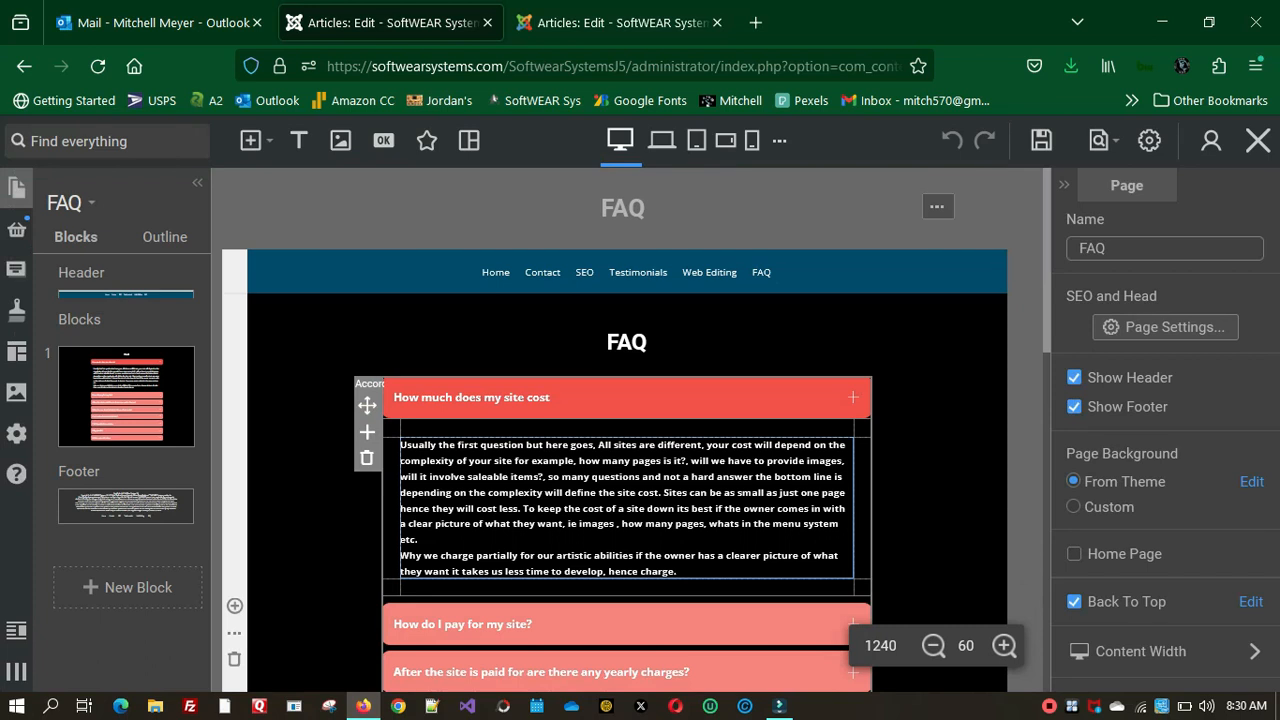
click(626, 508)
click(641, 476)
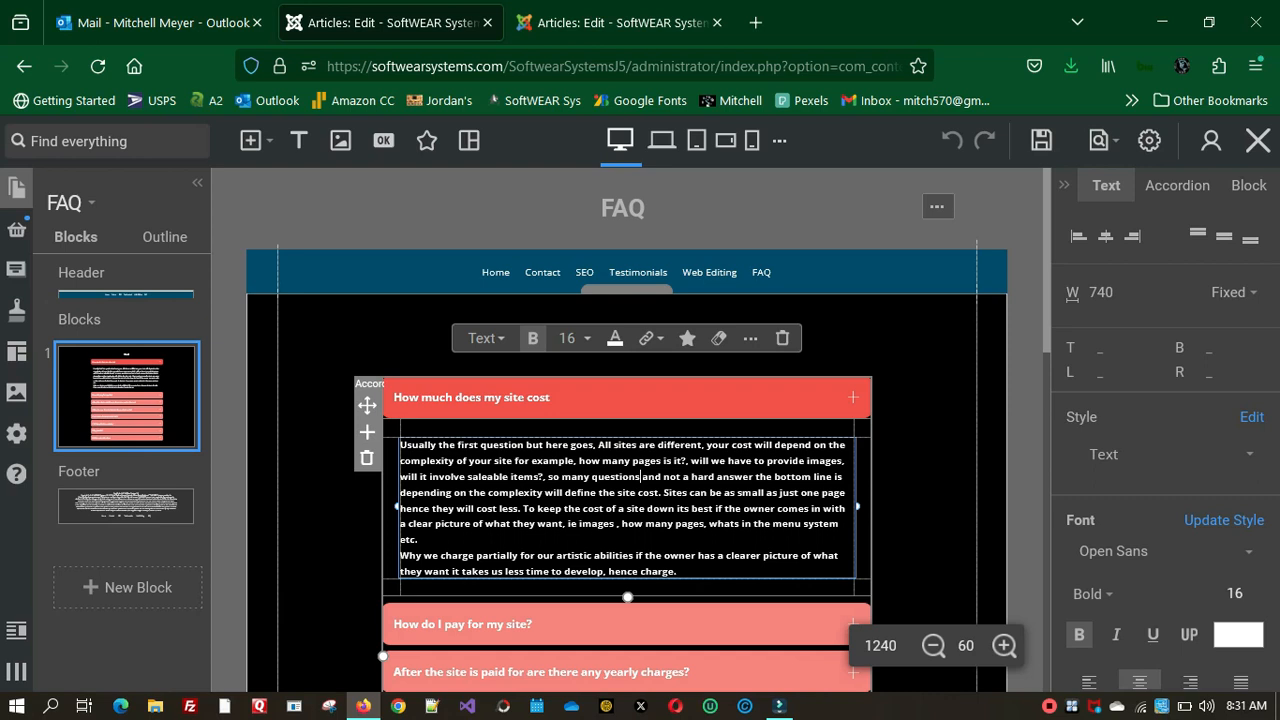
scroll(627, 430, down, 10)
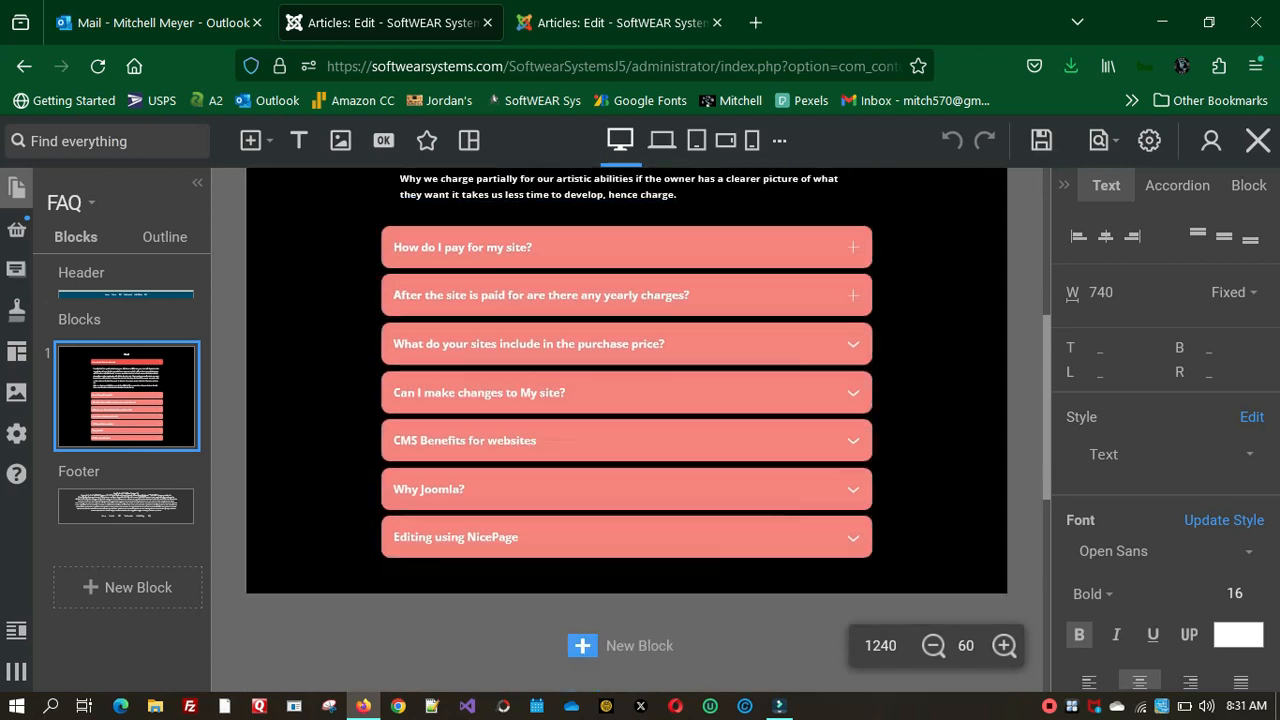
scroll(627, 420, up, 2)
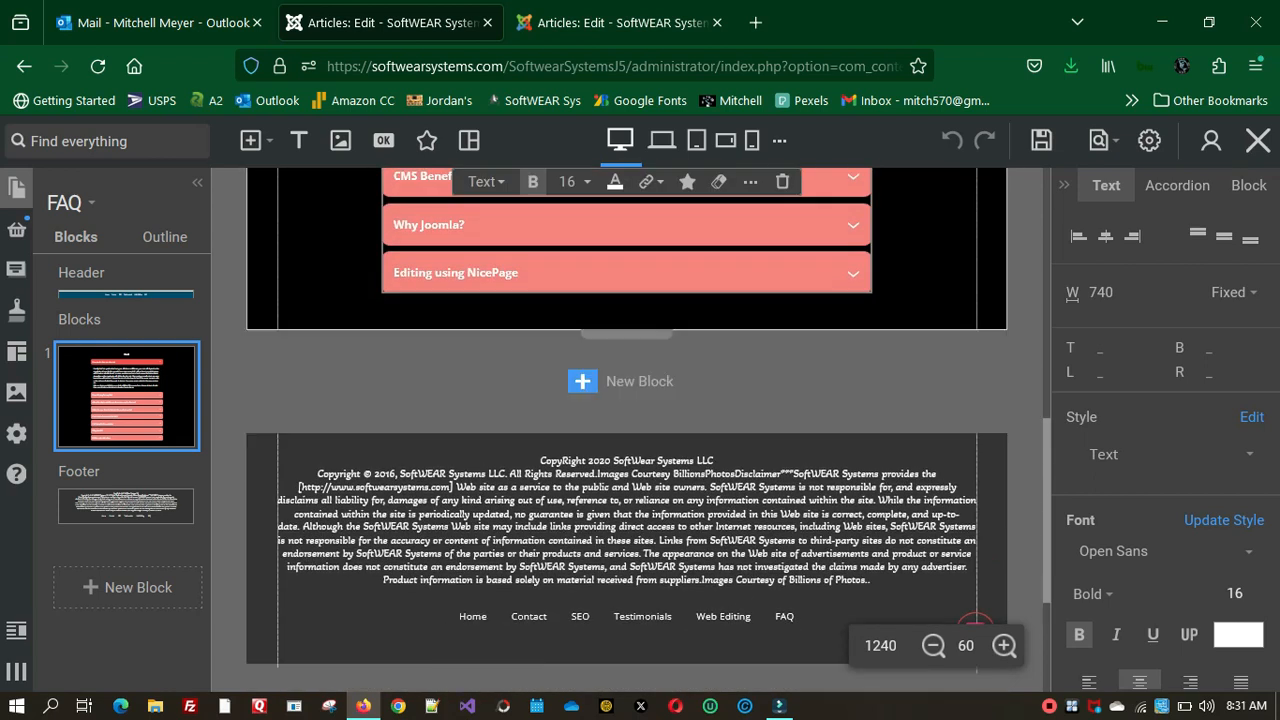
scroll(627, 430, up, 8)
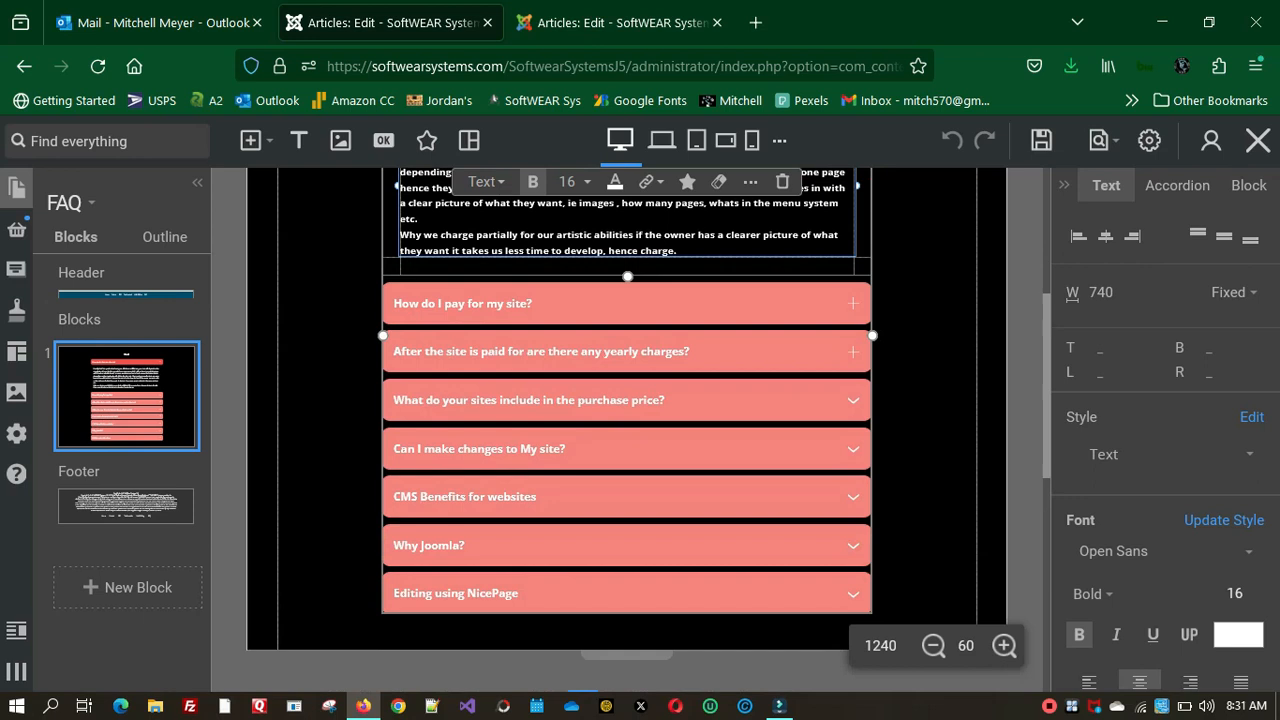
scroll(627, 430, up, 4)
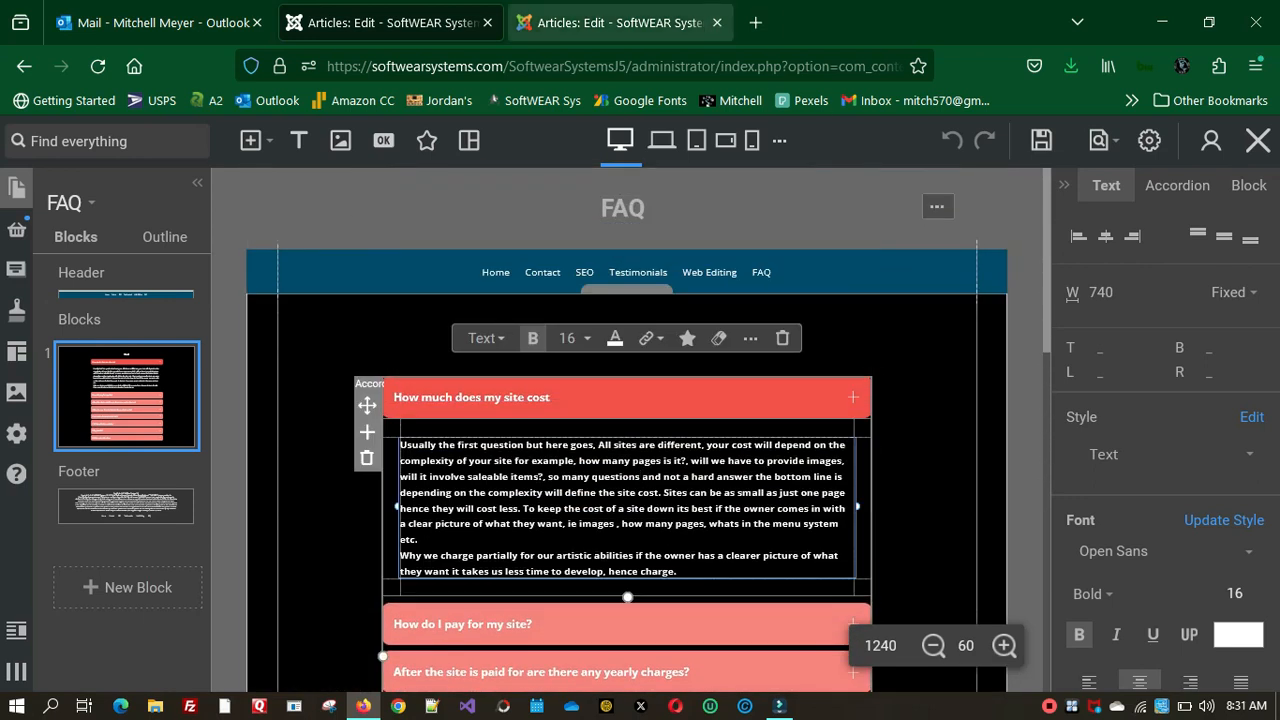
- Close the Nicepage editor on the Joomla 3 FAQ article and return to the Joomla 5 FAQ page
click(612, 22)
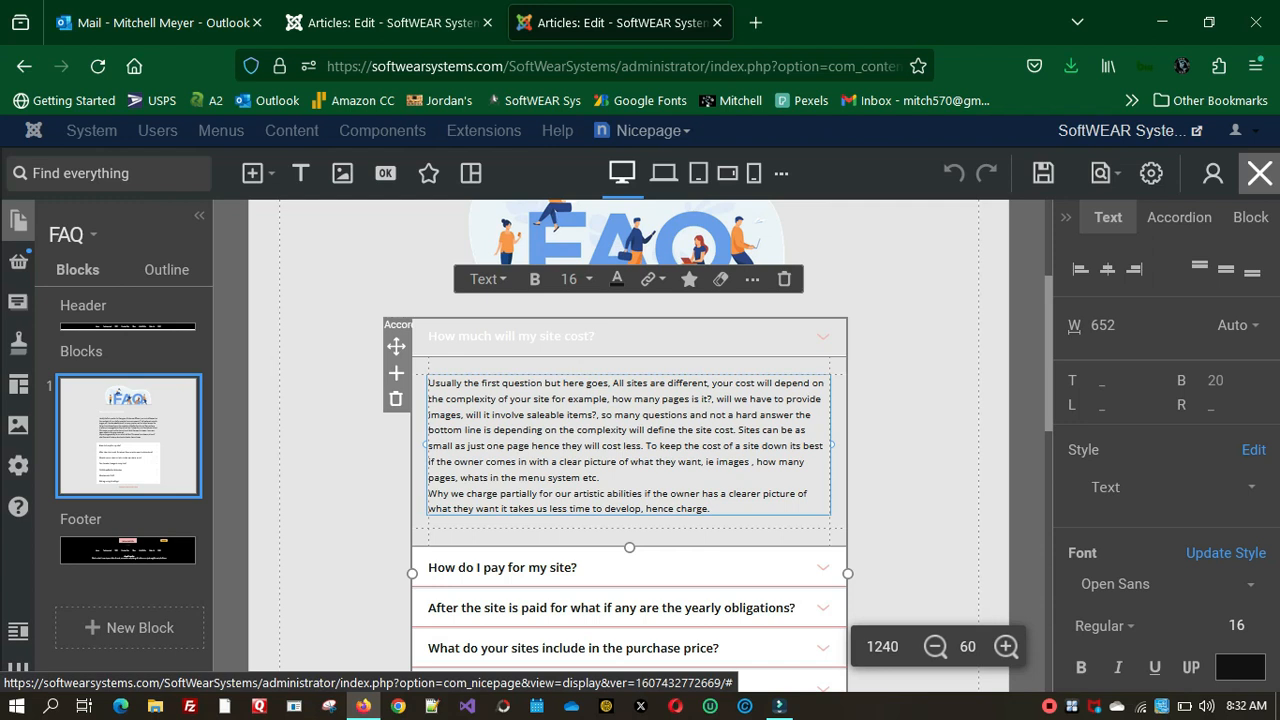
click(1259, 173)
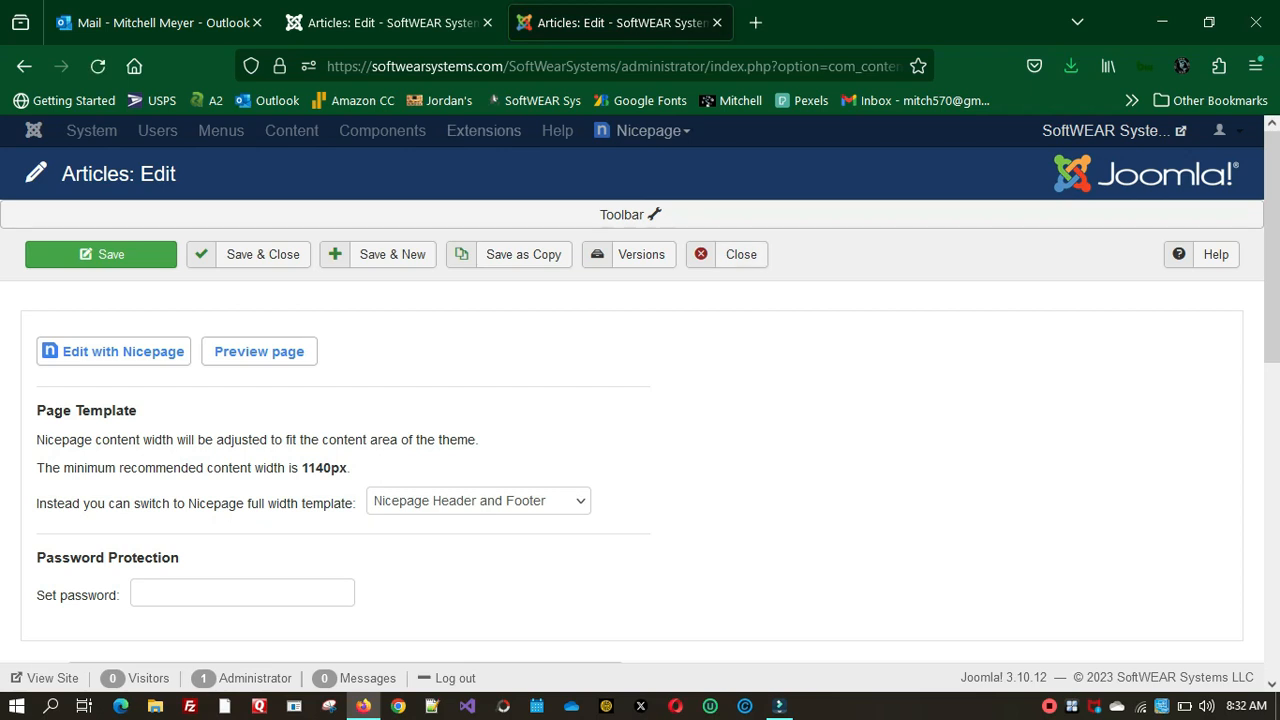
click(390, 22)
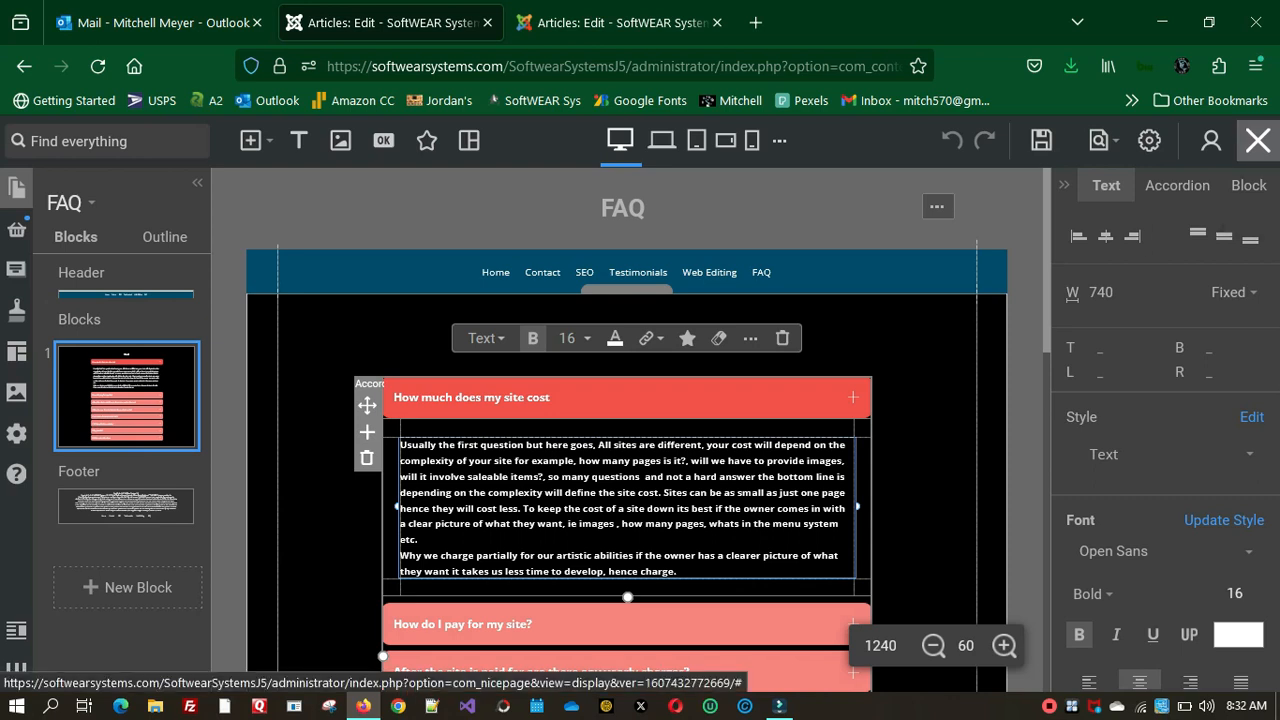
- Exit the Nicepage editor on the Joomla 5 FAQ page without saving and check the article edit screens on both sites
click(1258, 140)
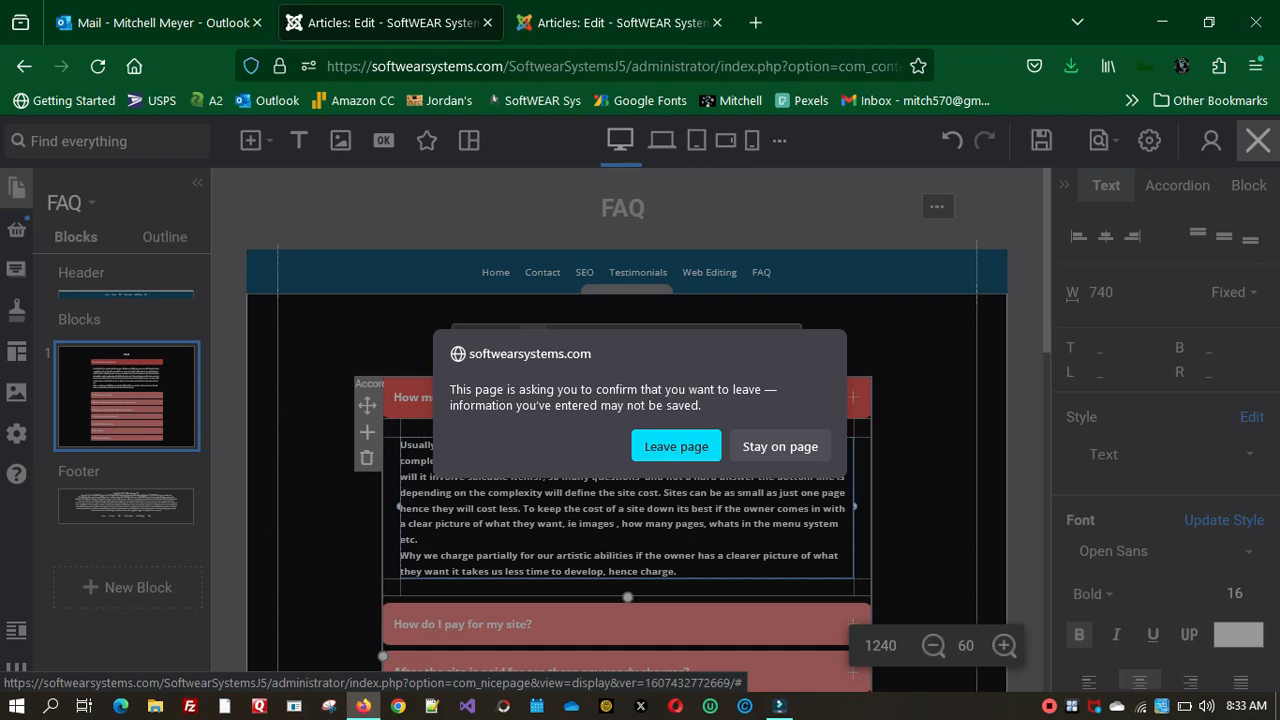
click(676, 446)
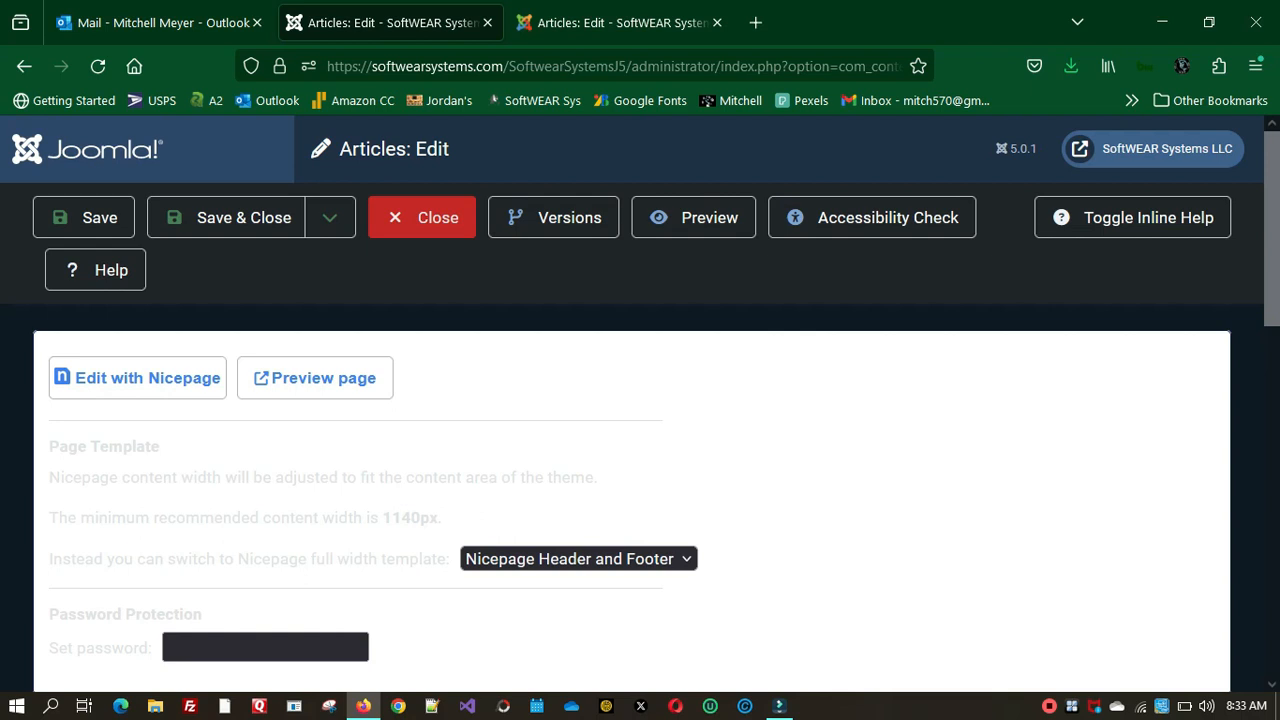
click(620, 23)
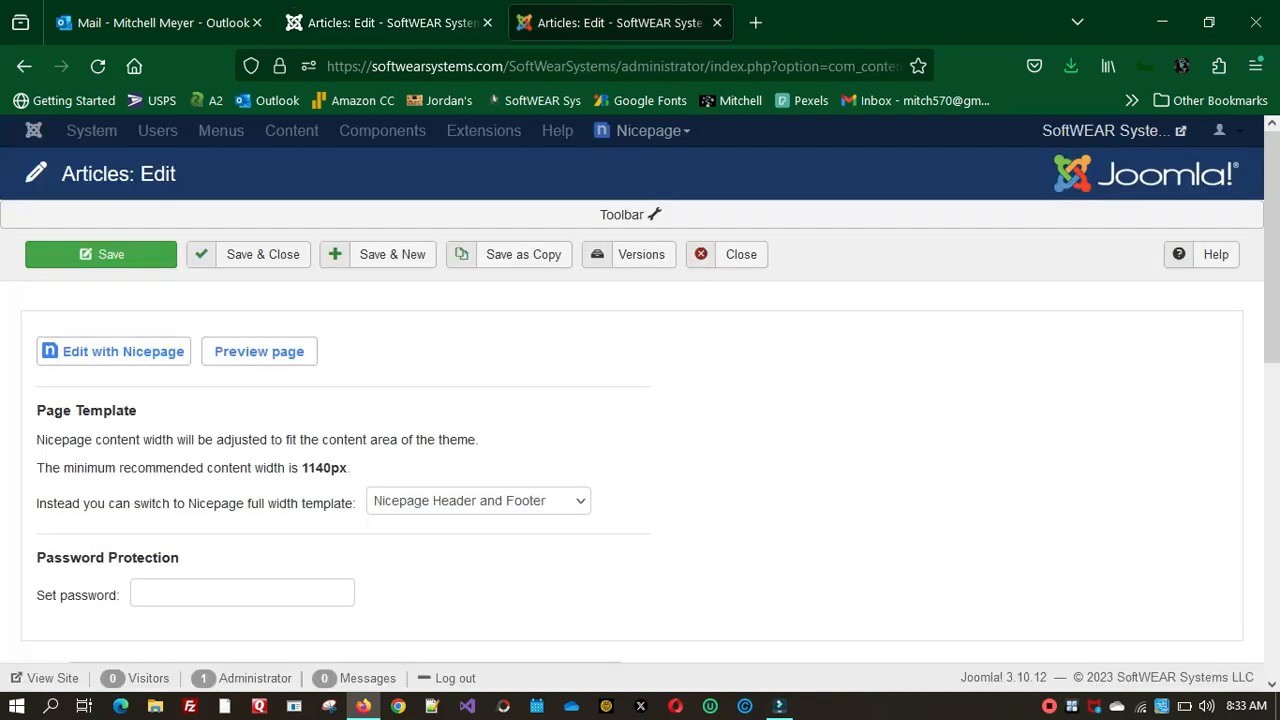
click(390, 22)
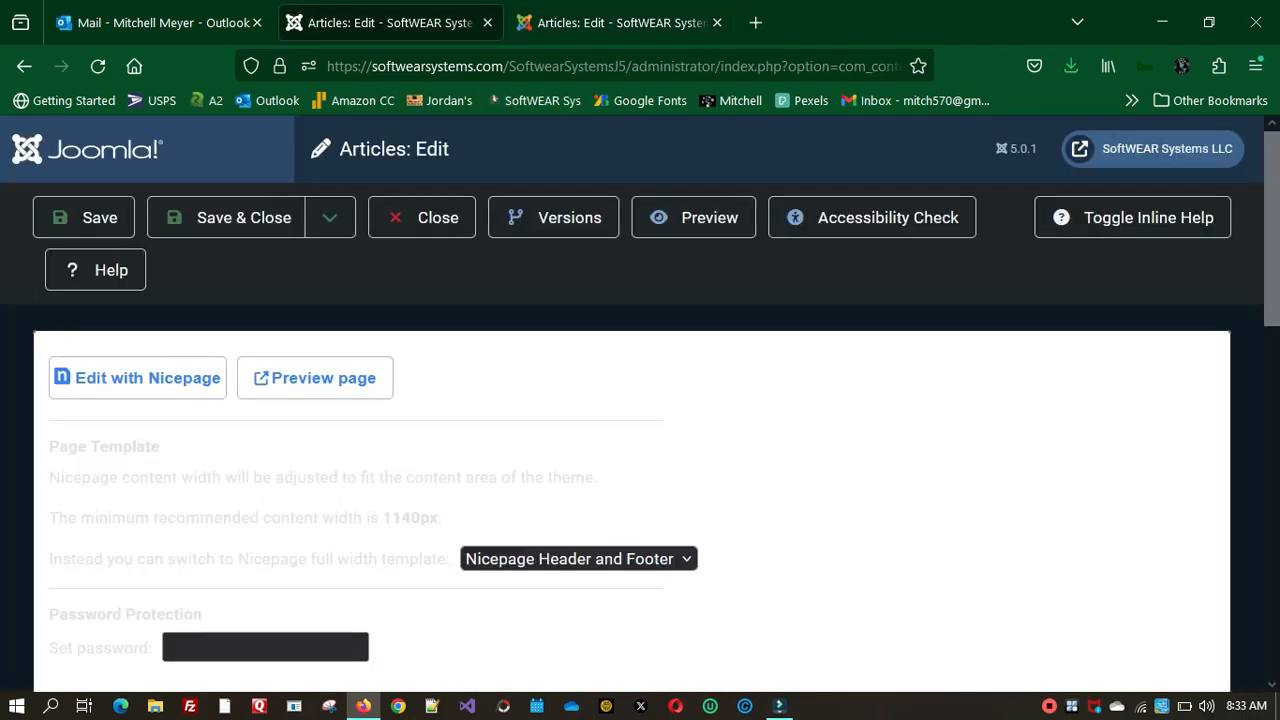
- Close the FAQ article on both the Joomla 5 and Joomla 3 sites, returning each to its article list
click(421, 217)
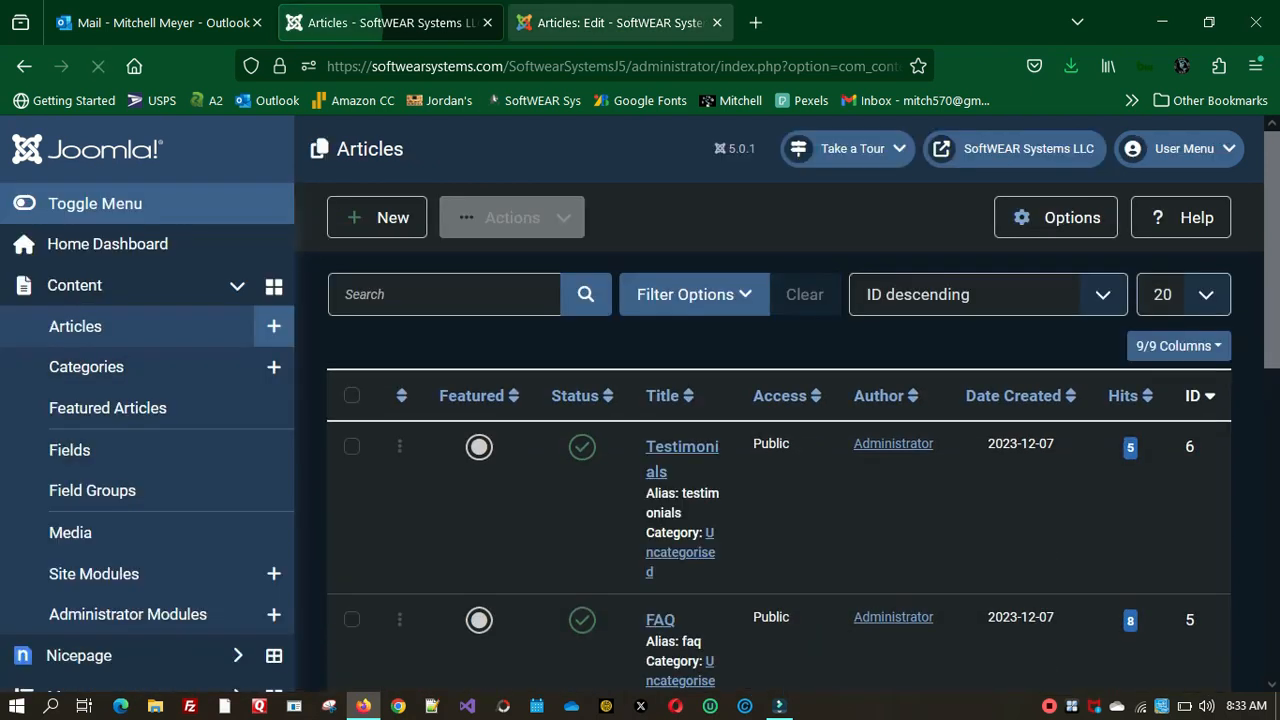
click(620, 23)
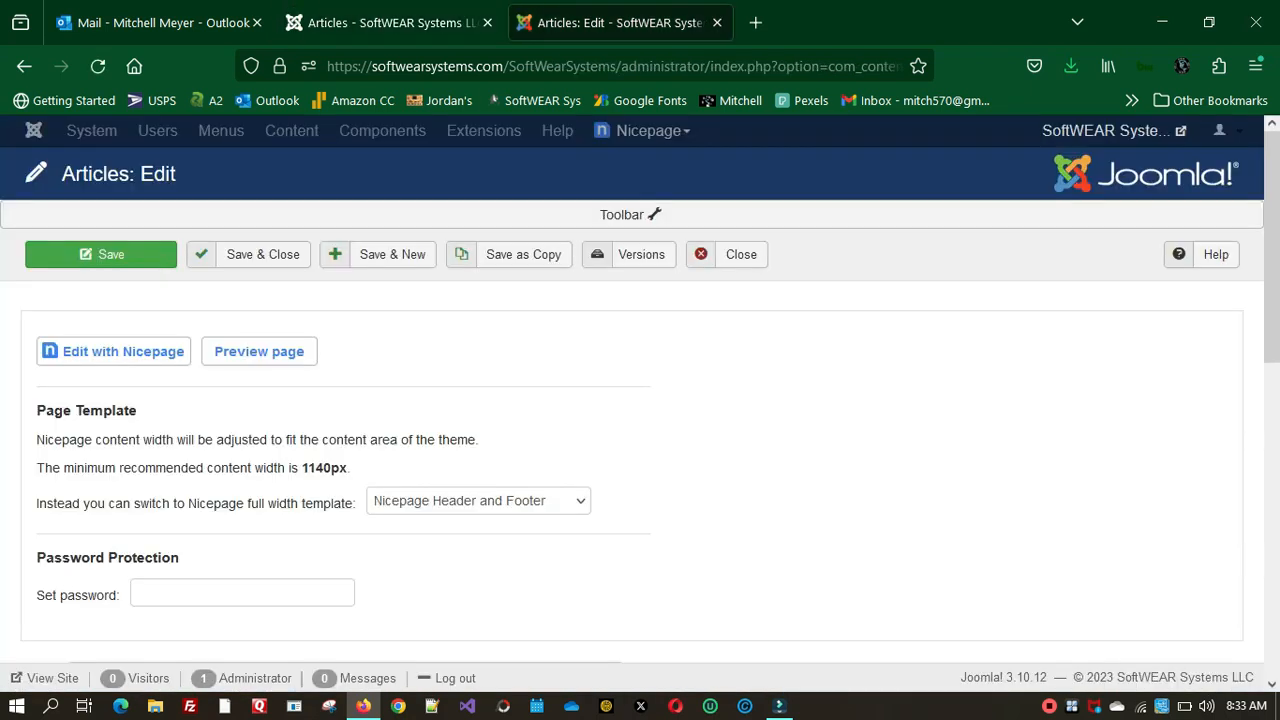
click(730, 254)
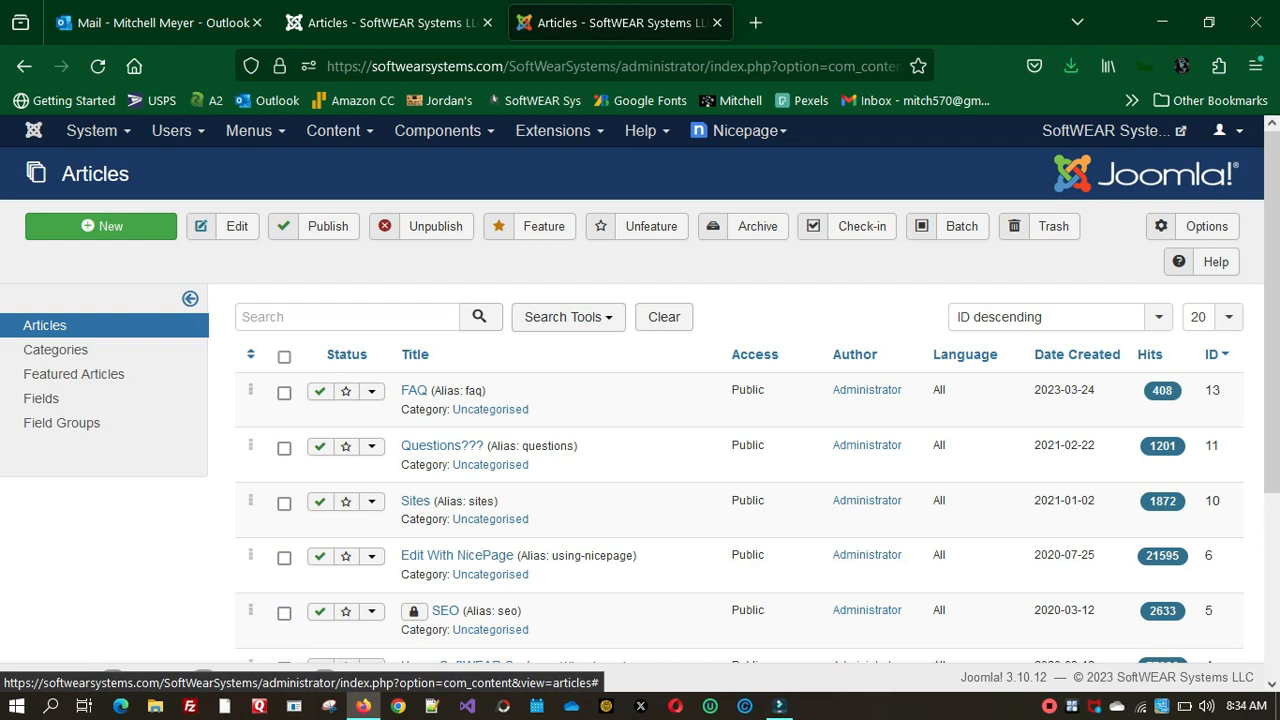
- Compare the user account options on both sites and log out of the Joomla 5 and Joomla 3 administration areas
click(1228, 130)
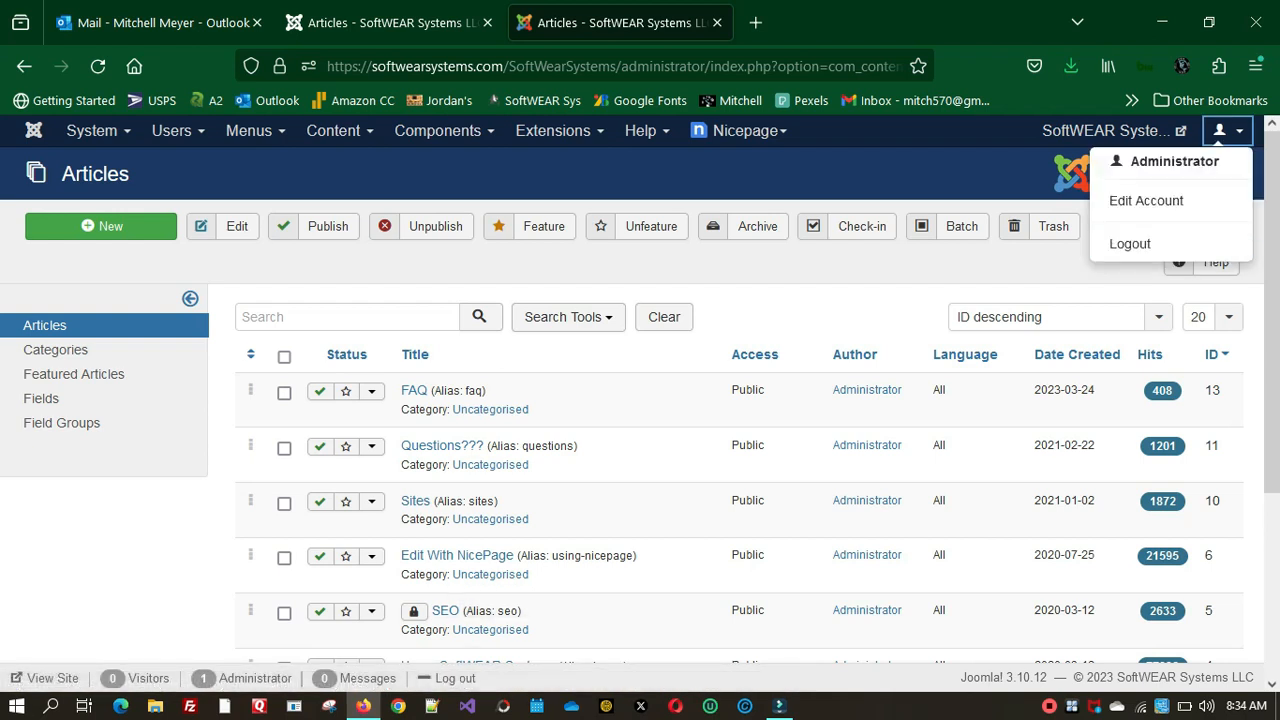
click(391, 23)
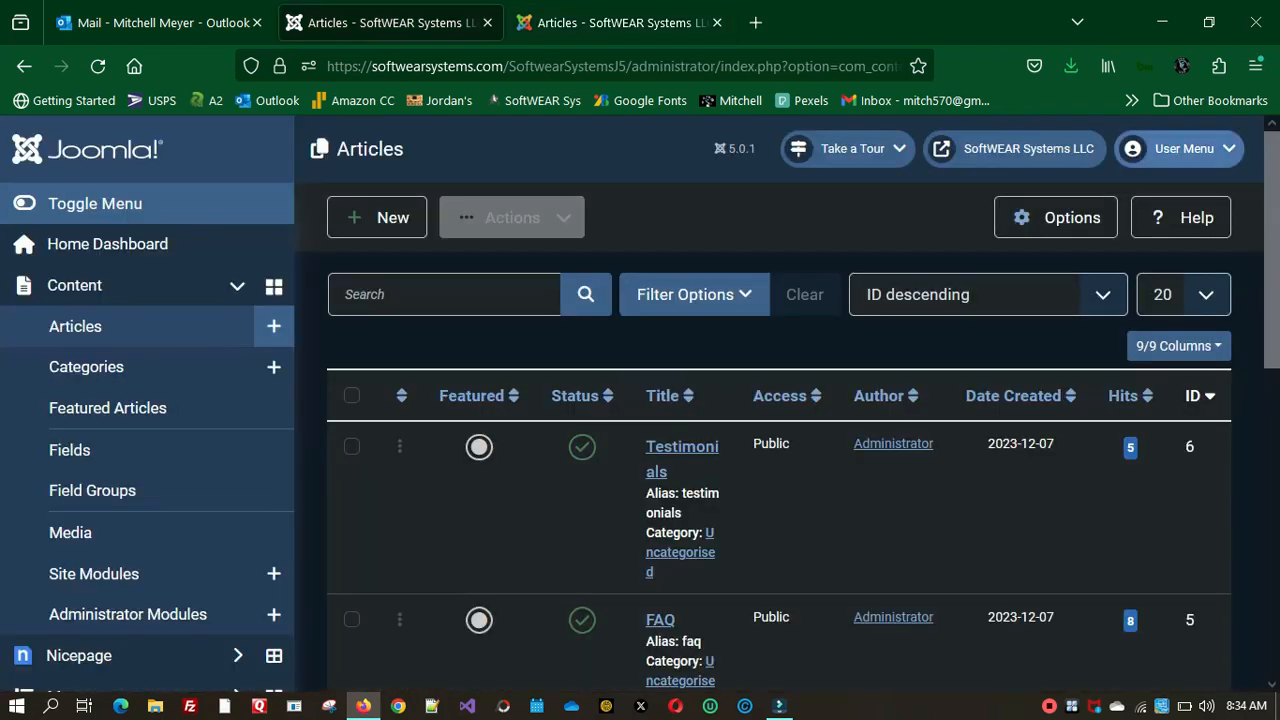
click(1180, 148)
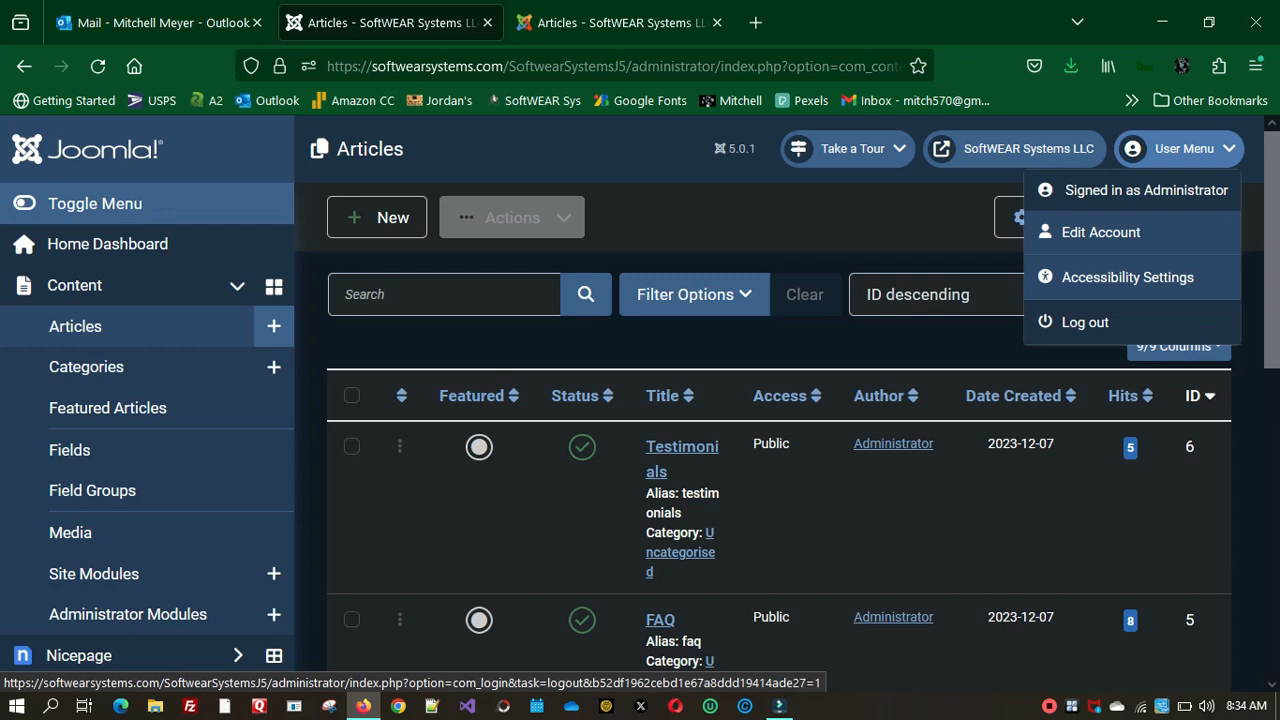
click(1085, 322)
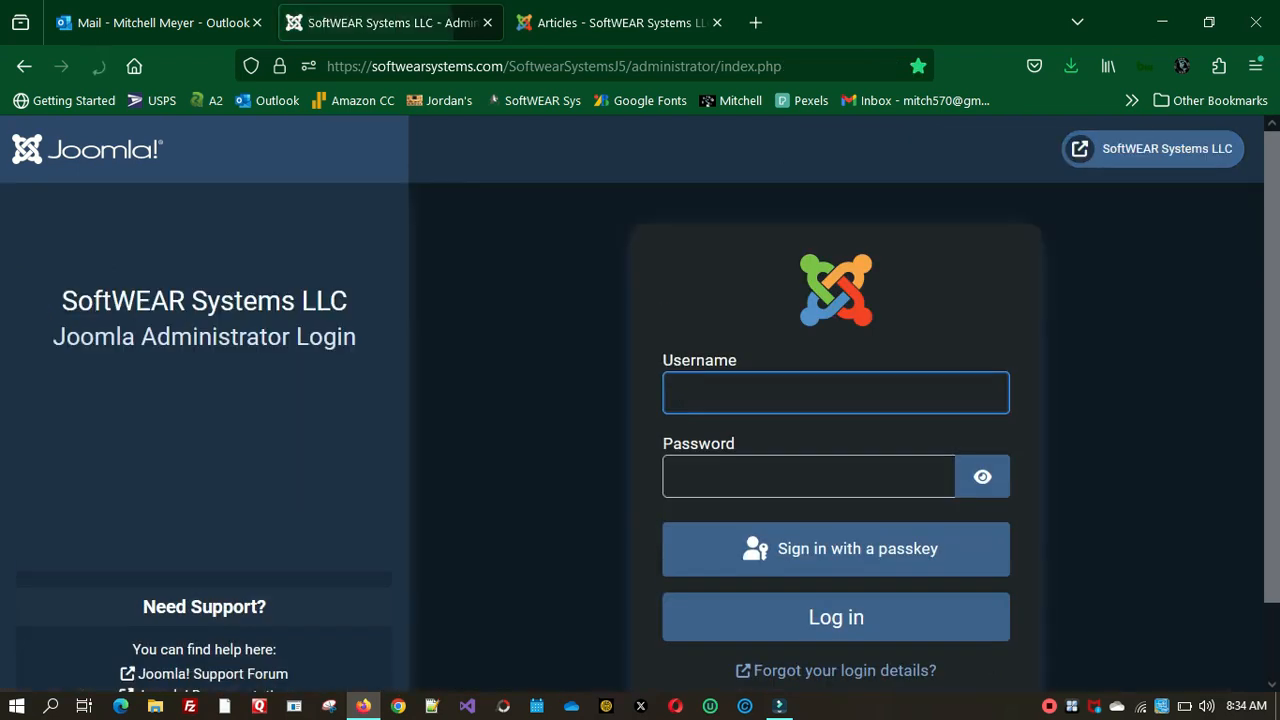
click(612, 22)
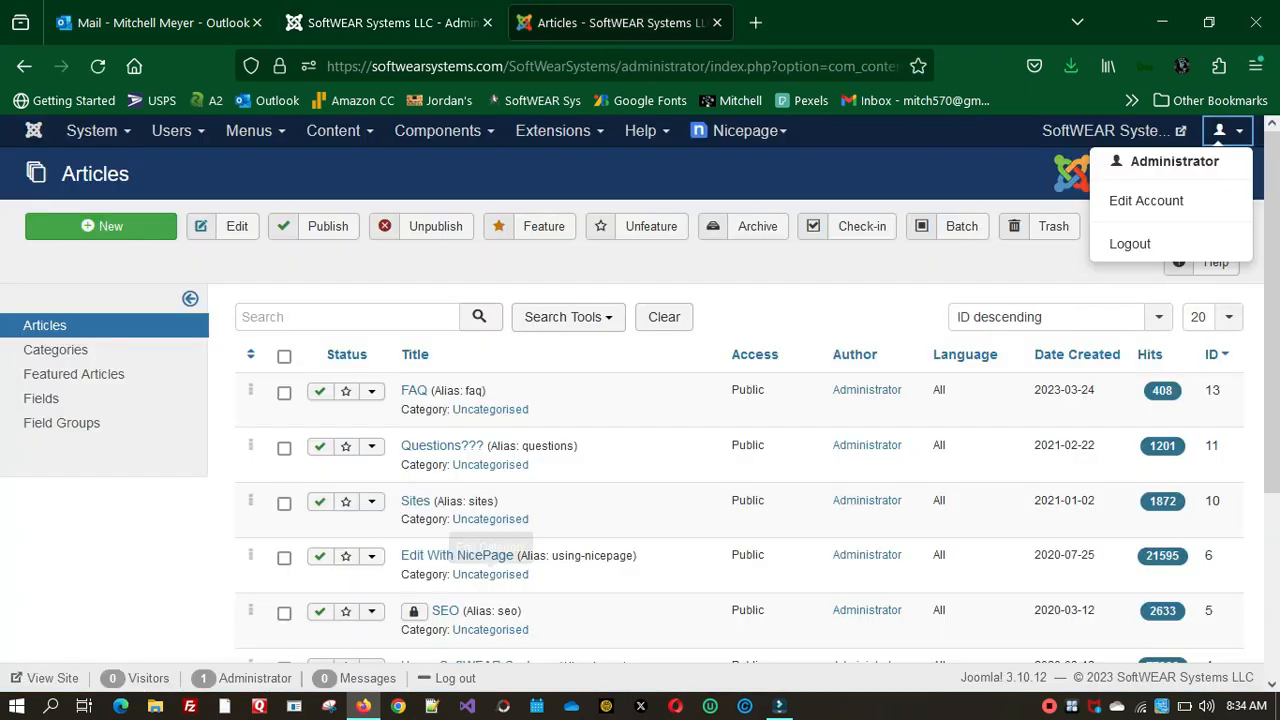
click(1130, 243)
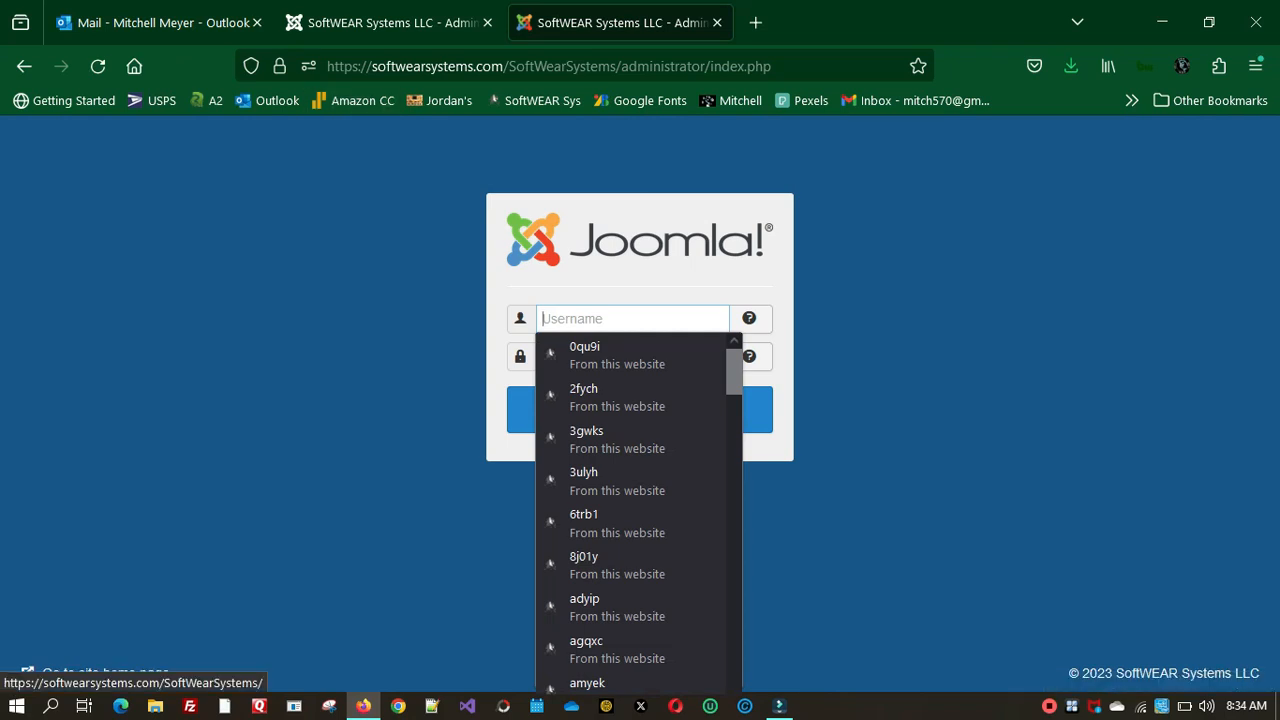
click(388, 22)
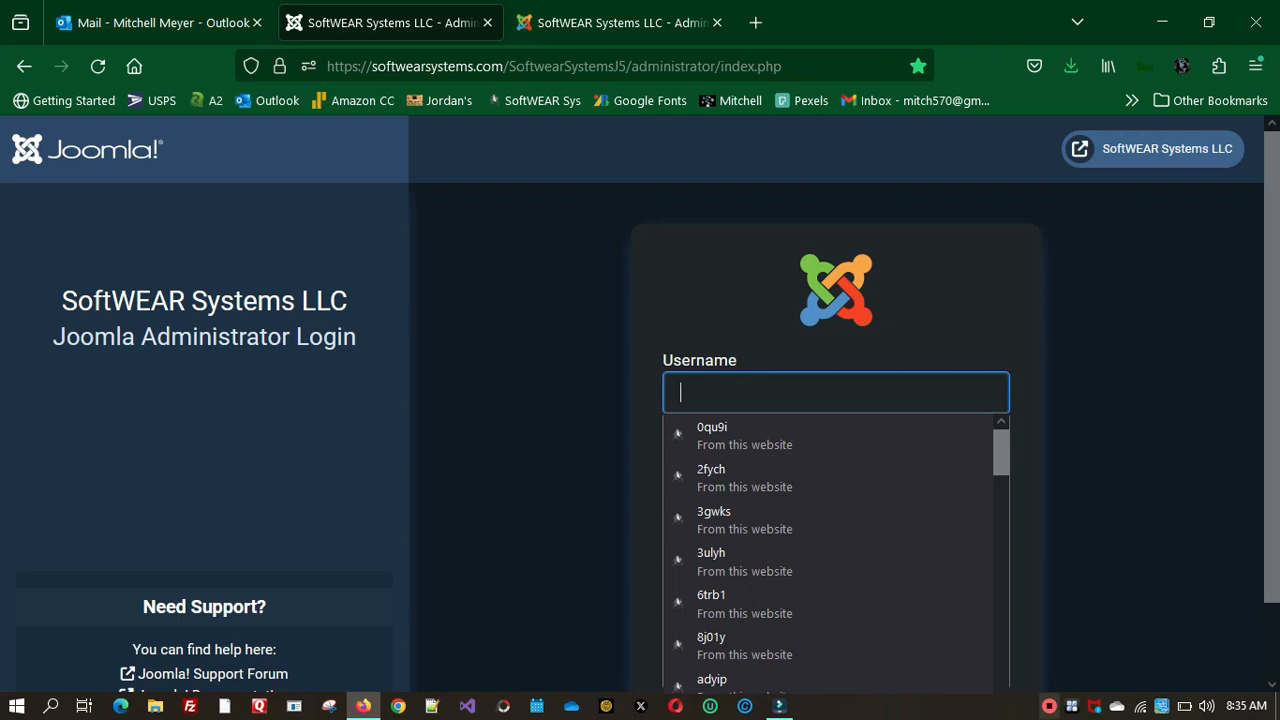
right_click(1049, 706)
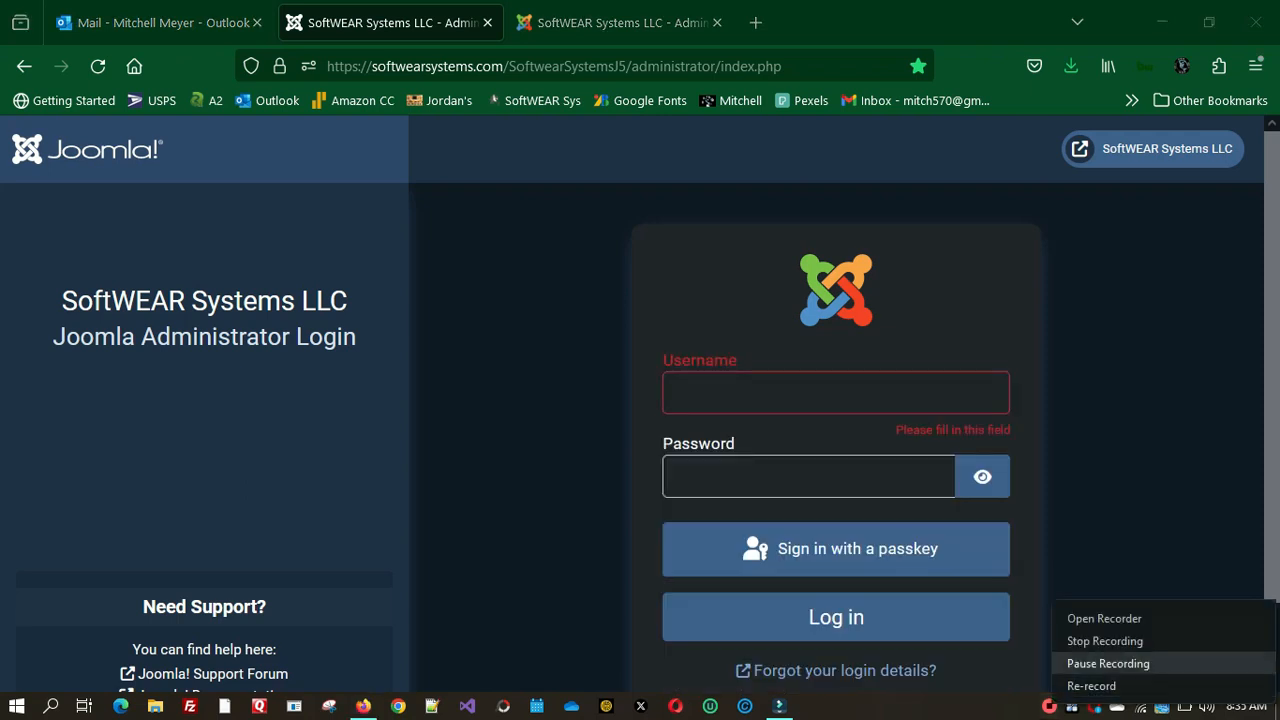